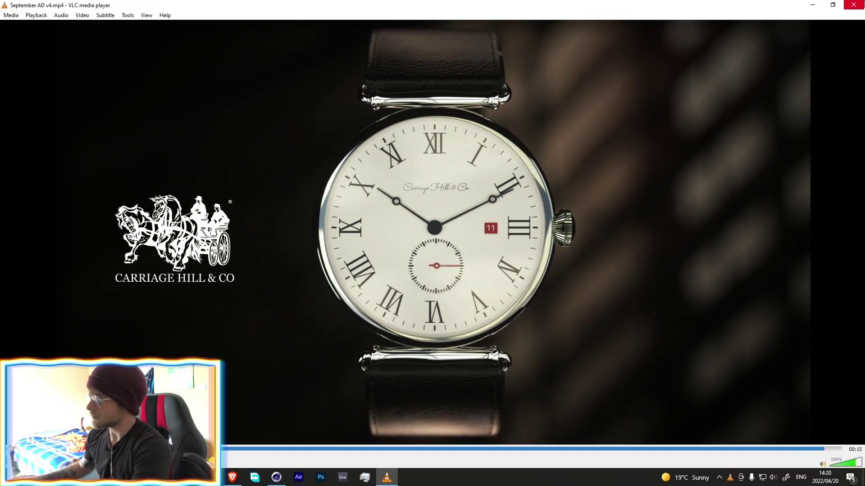
Close the VLC player showing the finished watch commercial
click(859, 4)
Minimize File Explorer and switch to the Untitled 3 project from the Window menu
click(701, 24)
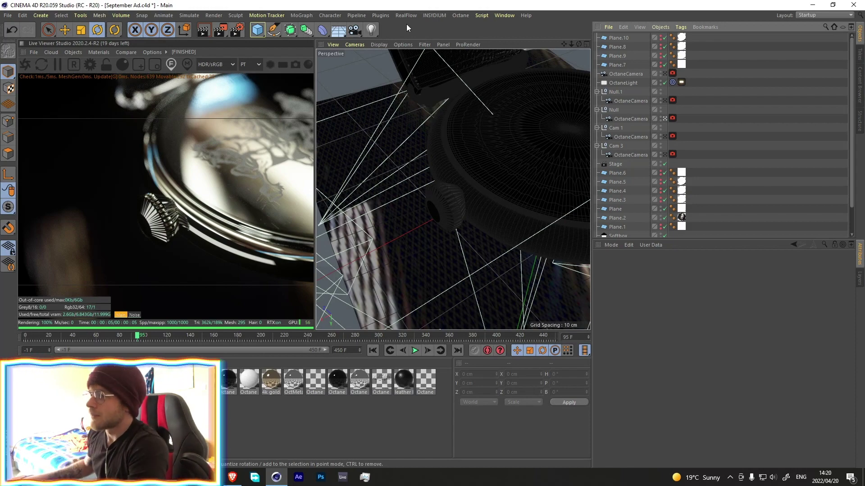
click(505, 15)
click(525, 244)
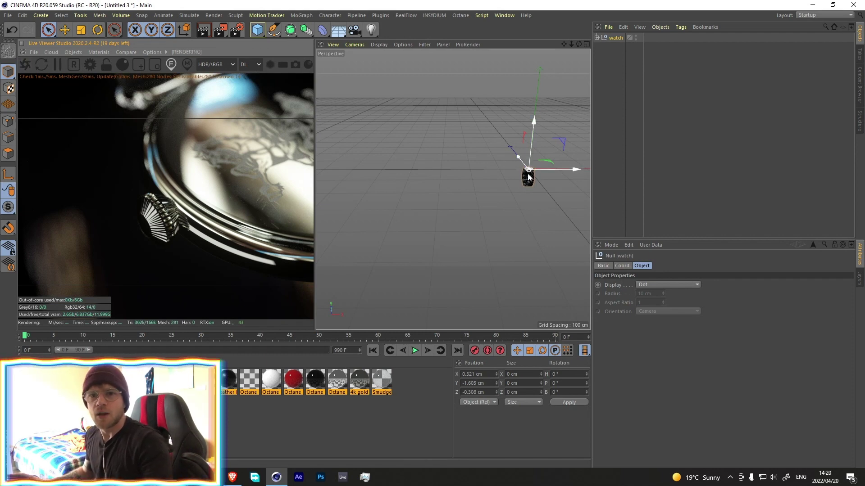
Zoom and orbit onto the watch and select its Boole case set to A subtract B
scroll(540, 110, up, 3)
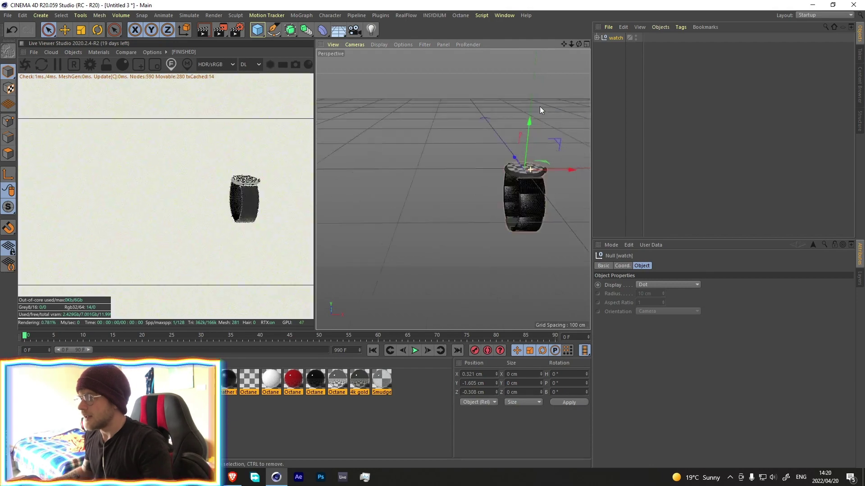
scroll(547, 90, up, 5)
alt+drag(484, 184, 432, 183)
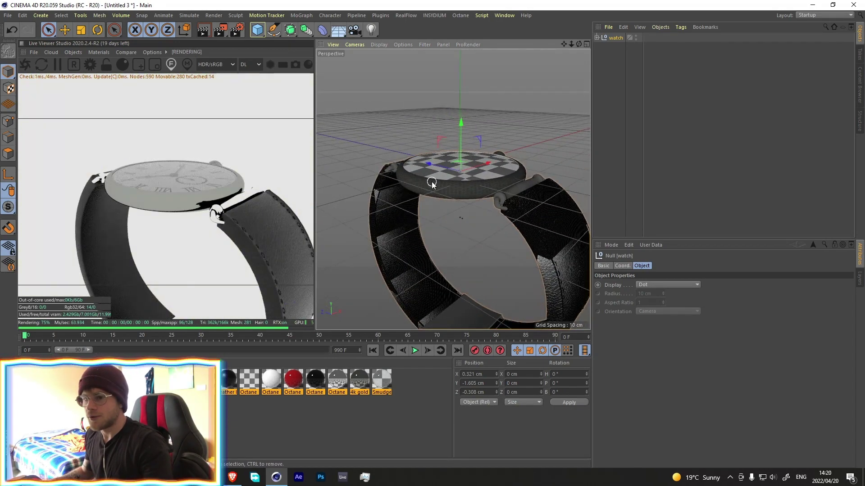
scroll(431, 183, up, 2)
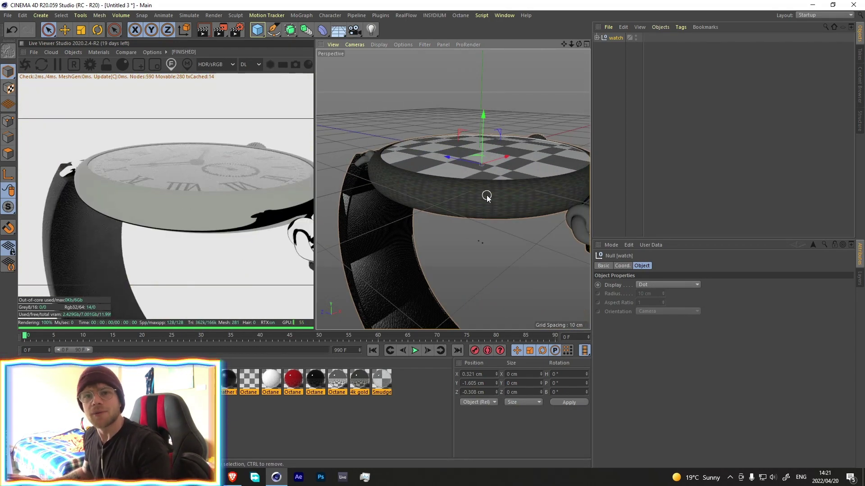
click(468, 197)
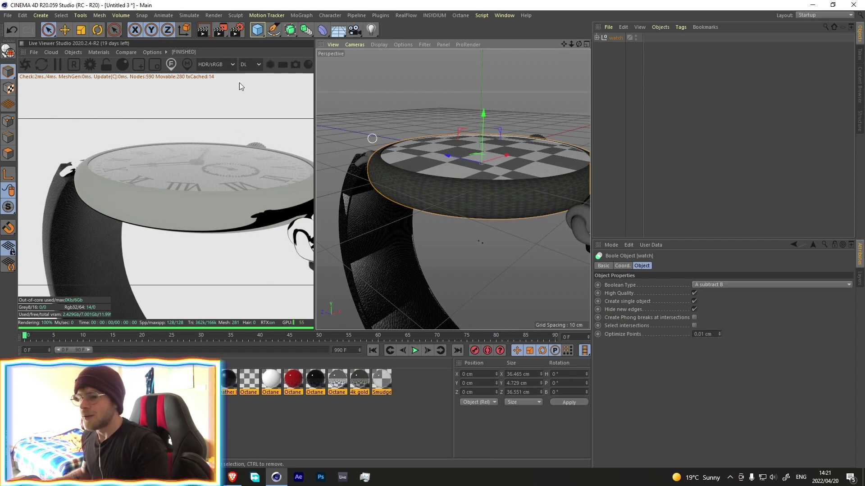
Add an Octane HDRI sky environment and an Octane area light to the scene
click(74, 52)
click(94, 80)
click(74, 52)
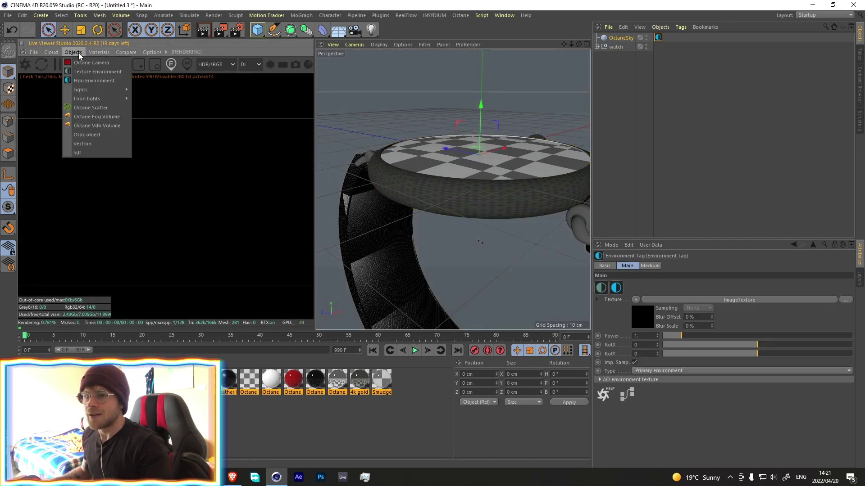
mouse_move(90, 90)
click(171, 111)
Rotate the area light H -90°, move it to X -136 cm, and lower its power to 9.448
key(h)
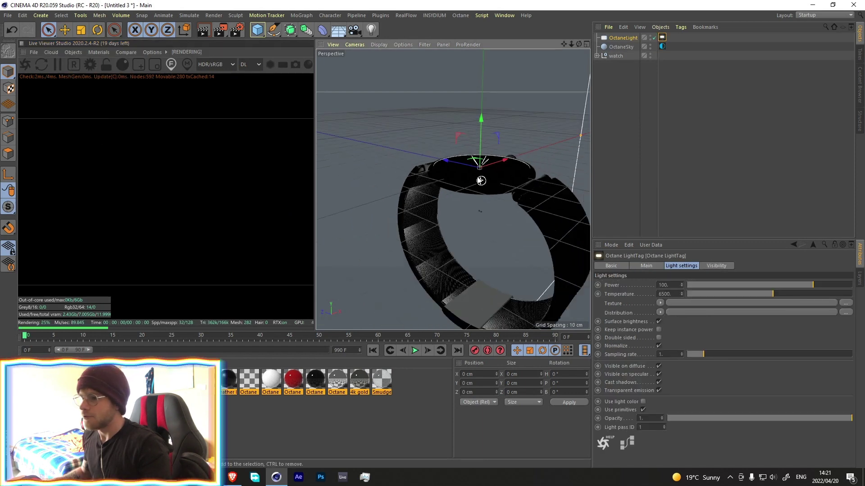
key(r)
drag(474, 178, 347, 180)
key(e)
drag(518, 166, 364, 198)
mouse_move(439, 185)
alt+mouse_down()
mouse_move(466, 170)
mouse_move(445, 197)
alt+mouse_up()
scroll(466, 170, up, 6)
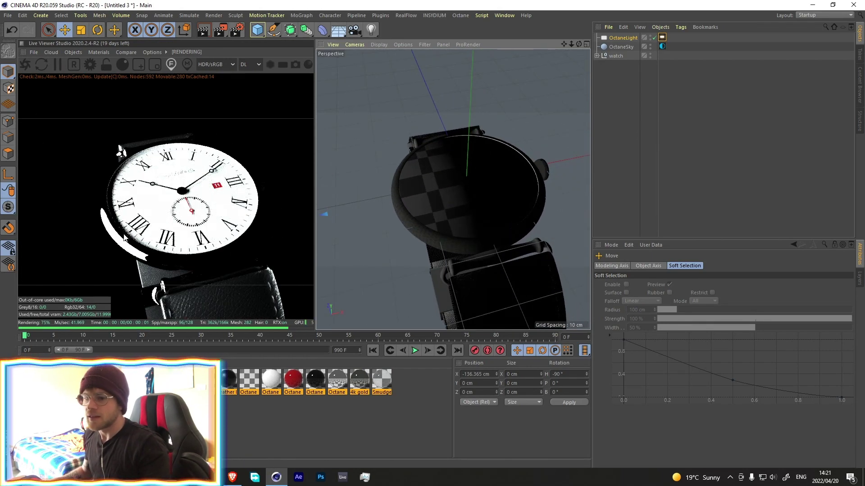
click(662, 38)
drag(802, 286, 791, 284)
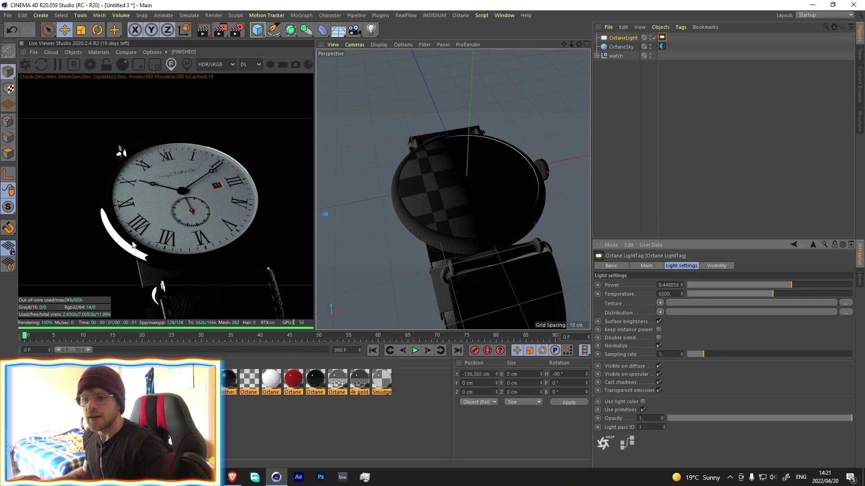
click(615, 38)
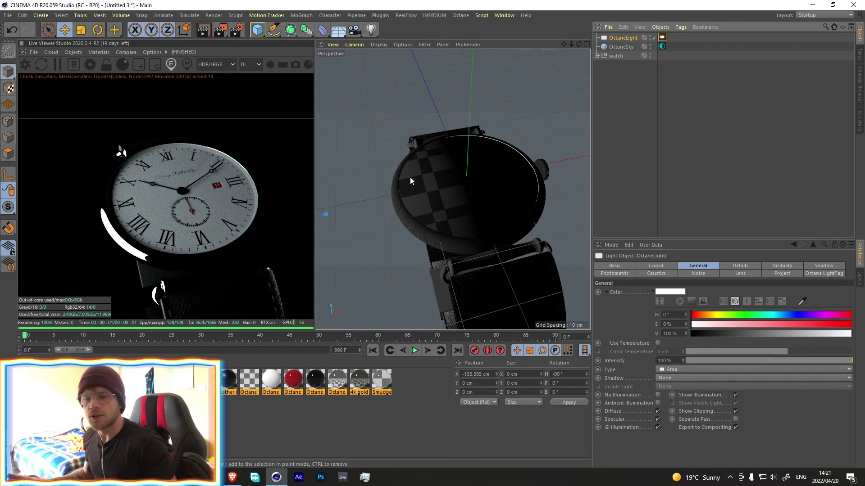
Delete the Octane light and add an LKP3 Softbox light with master intensity 181%
key(Delete)
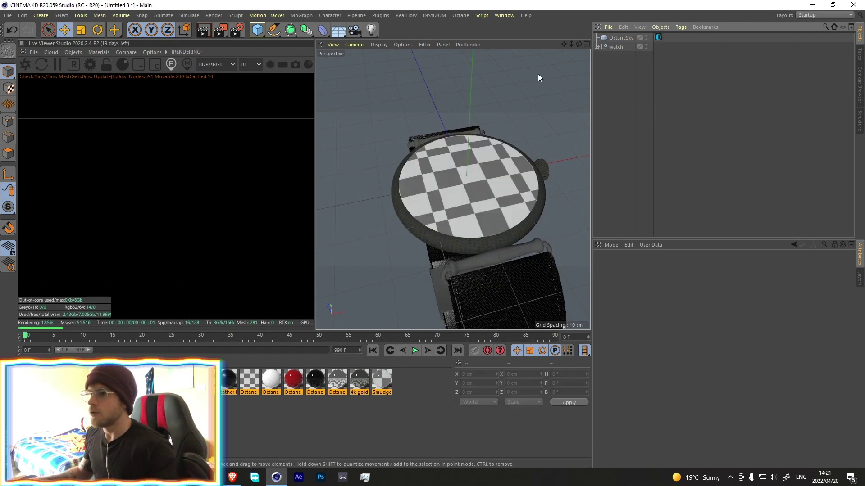
click(381, 16)
mouse_move(433, 59)
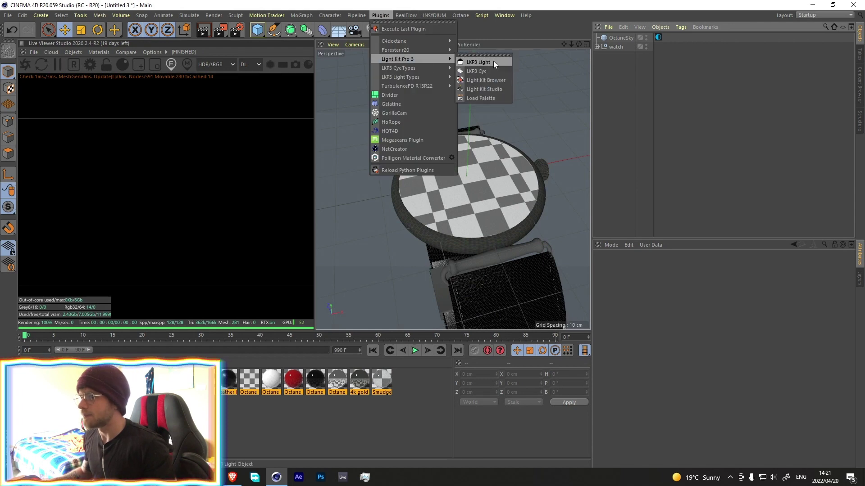
click(493, 61)
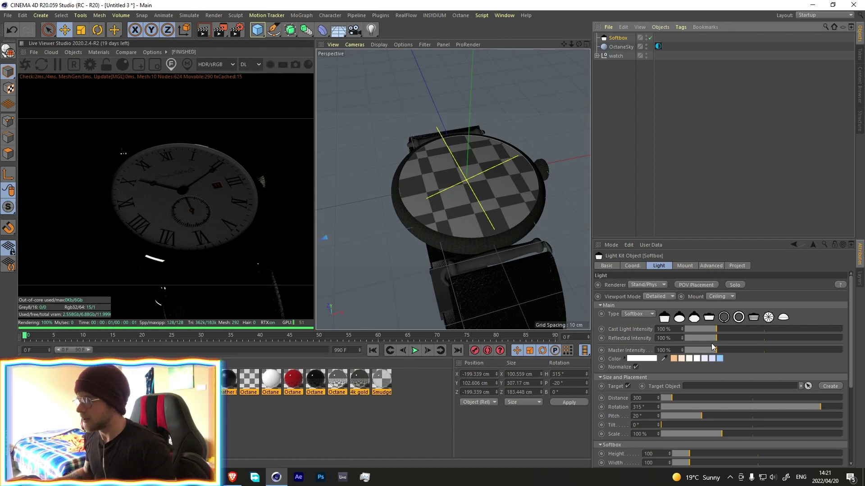
drag(717, 351, 758, 329)
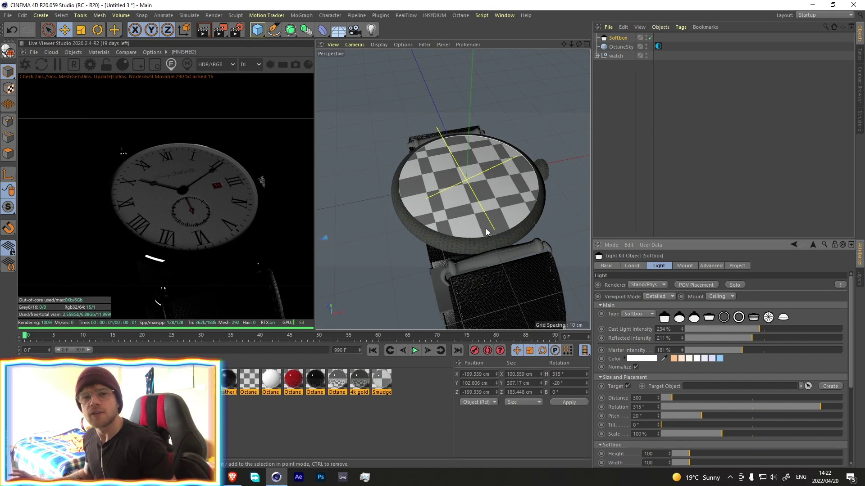
Replace the softbox with a Plane raised above the watch and flipped to face it
click(617, 37)
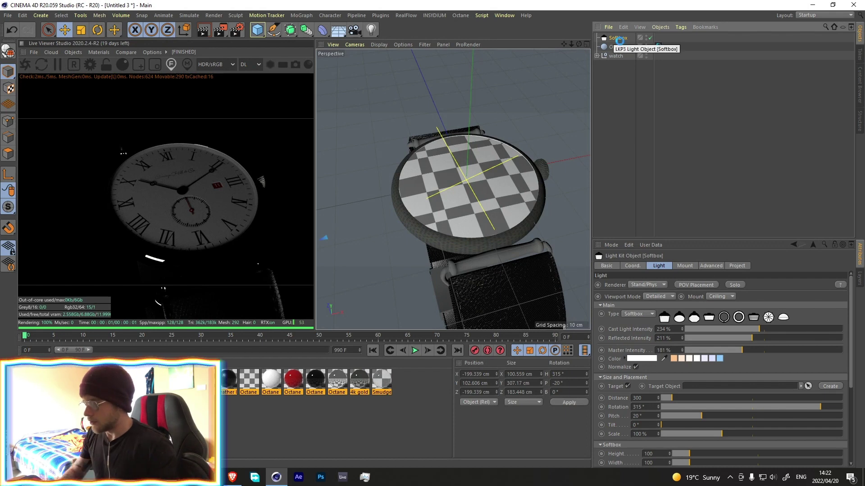
key(Delete)
drag(260, 34, 347, 58)
scroll(471, 154, down, 4)
drag(463, 132, 464, 53)
key(r)
key(e)
Create a new Octane material, apply it to the plane, and show its emission settings
click(32, 363)
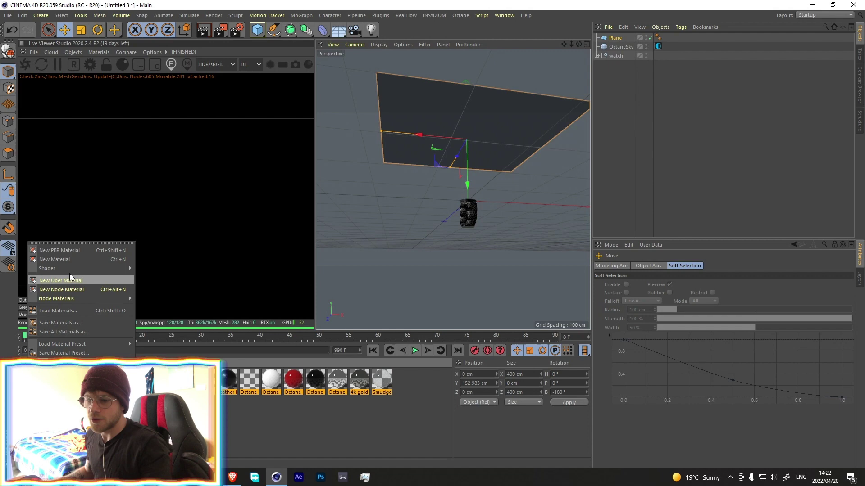
mouse_move(69, 274)
mouse_move(158, 266)
click(236, 296)
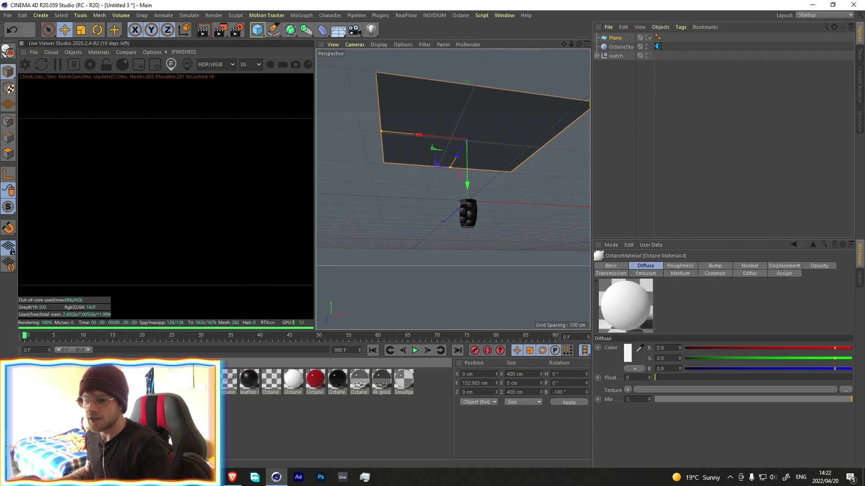
drag(31, 381, 495, 160)
double_click(269, 380)
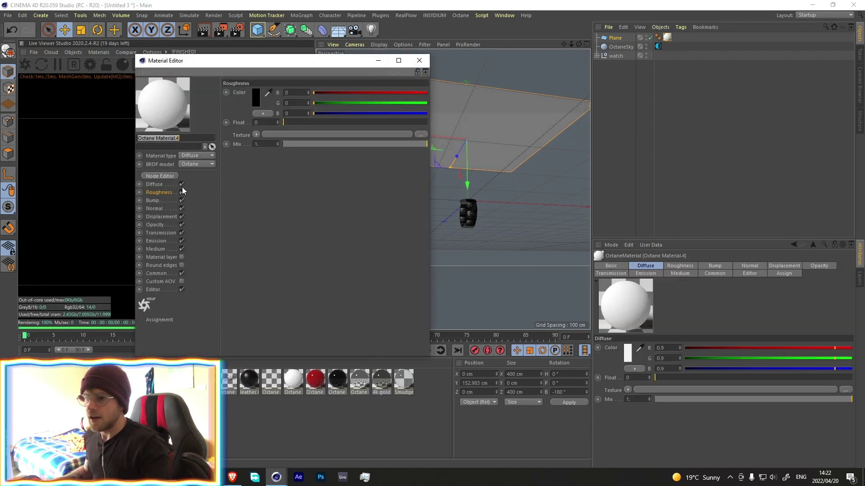
click(167, 175)
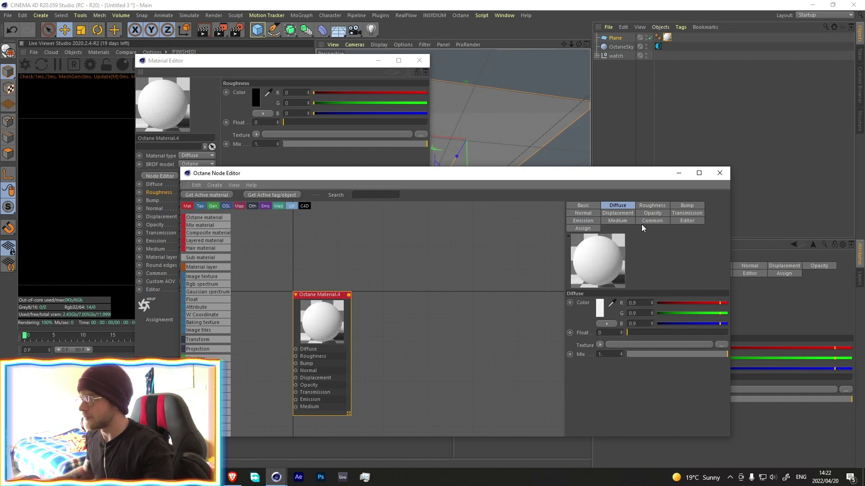
click(583, 220)
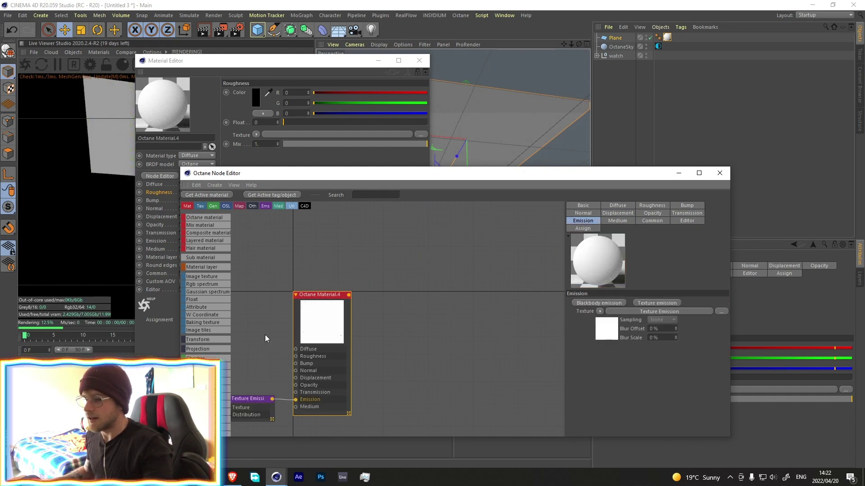
Wire an Image Texture of pexels-bryan-geraldo-586414 into the material's Texture Emission
middle_drag(266, 335, 458, 335)
drag(213, 278, 337, 351)
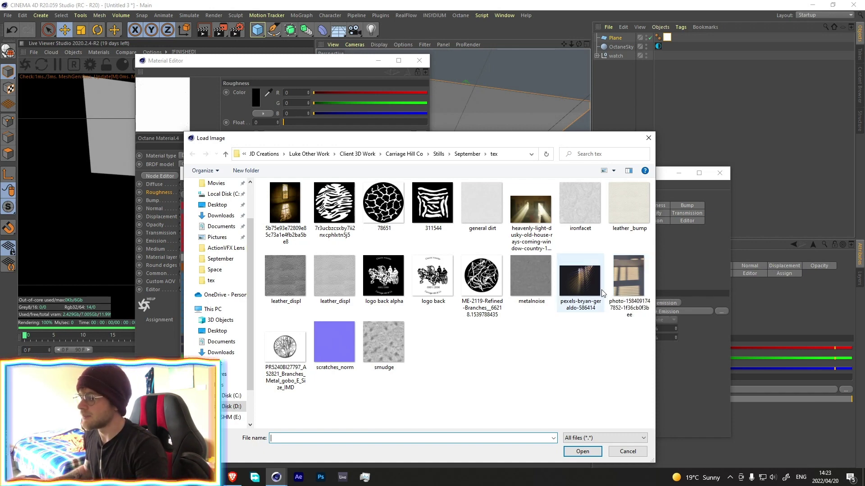
click(585, 298)
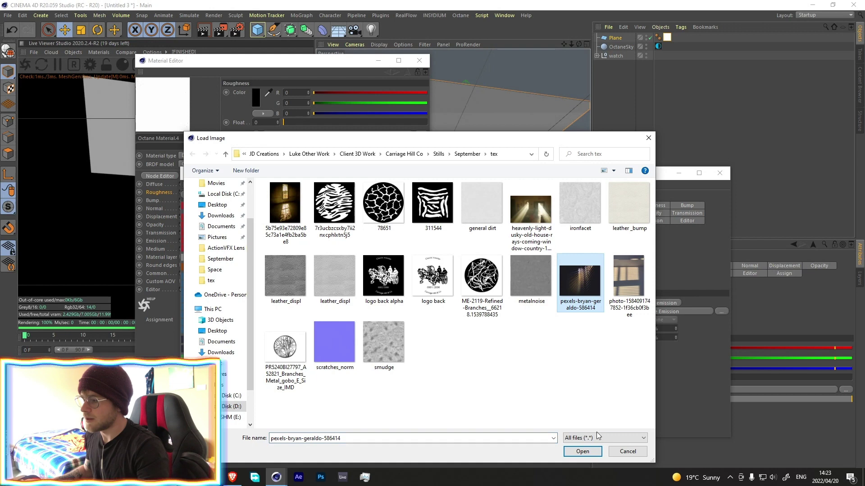
click(582, 452)
drag(385, 355, 423, 408)
click(423, 363)
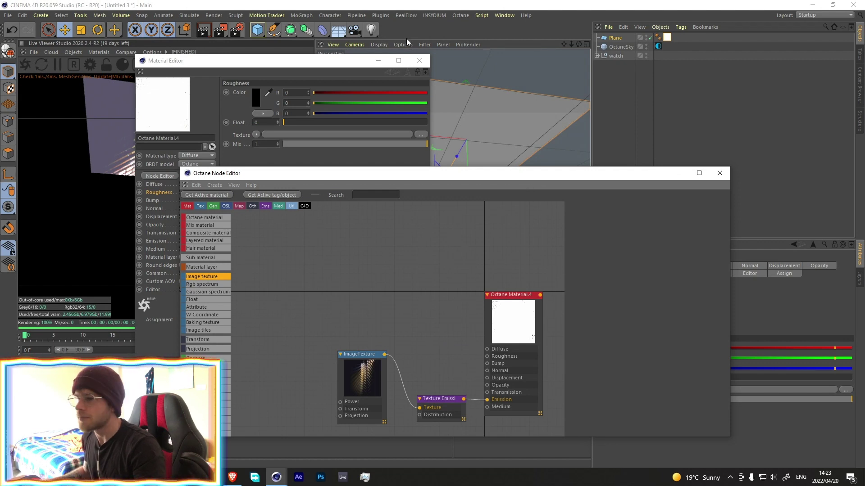
click(419, 60)
Close the node editor and switch Octane rendering to path tracing
click(719, 173)
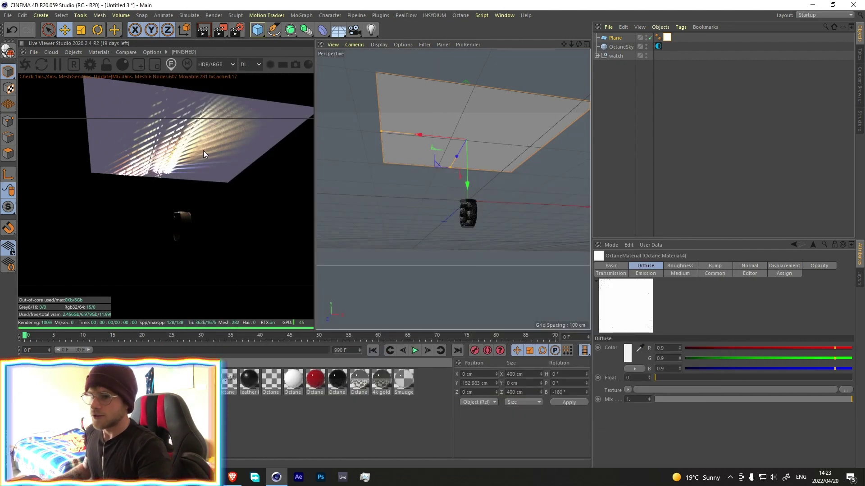
click(250, 64)
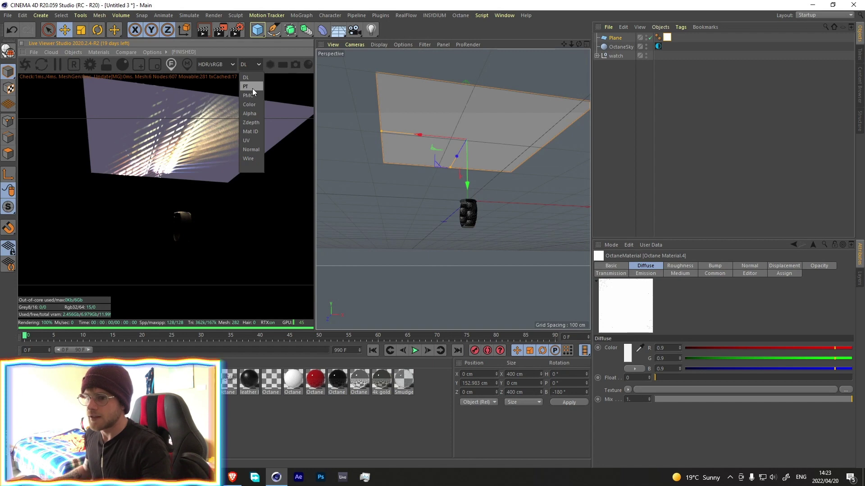
click(251, 86)
Add an Octane camera, view through it, and frame a close angled view of the watch
click(73, 53)
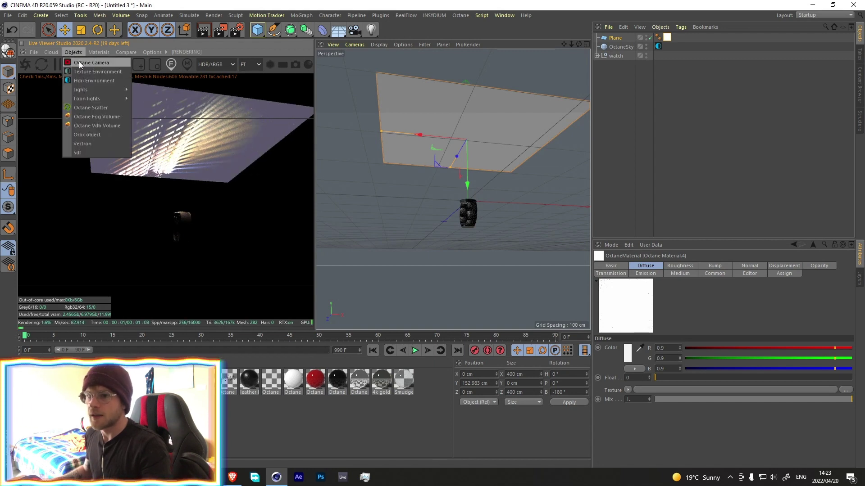
click(80, 62)
click(659, 37)
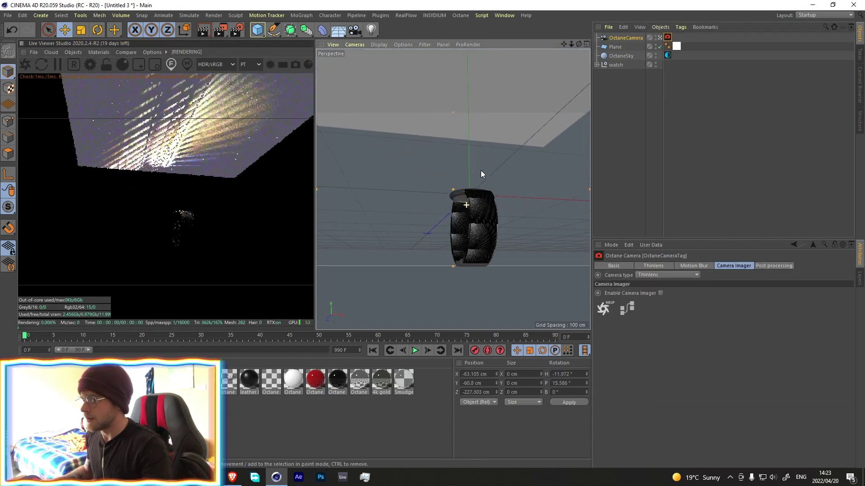
alt+drag(480, 170, 392, 212)
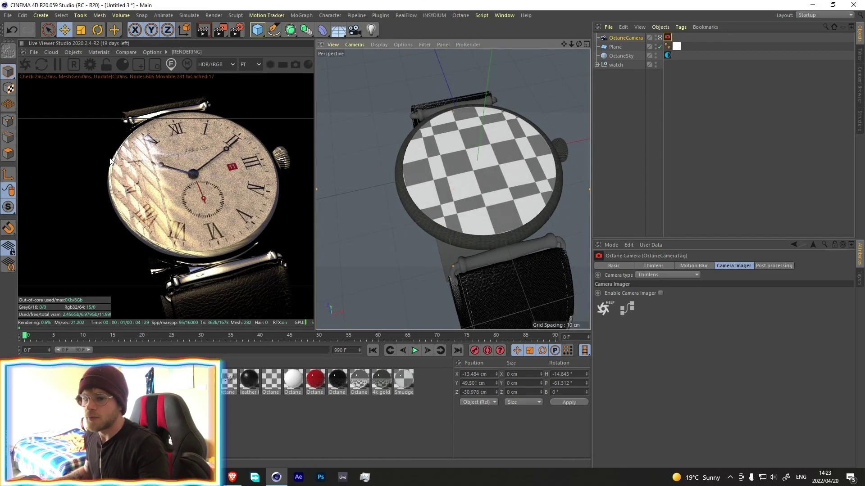
alt+drag(465, 221, 503, 200)
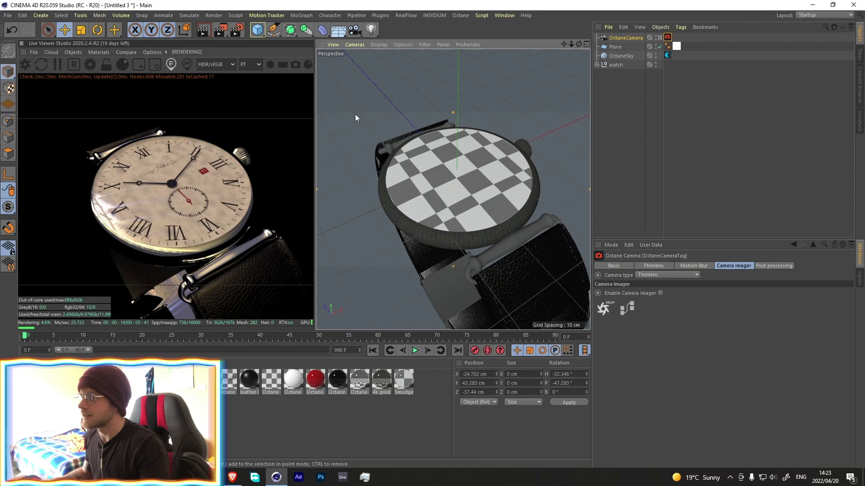
Copy the plane downward below the watch as Plane.1 and rotate it 180°
click(615, 46)
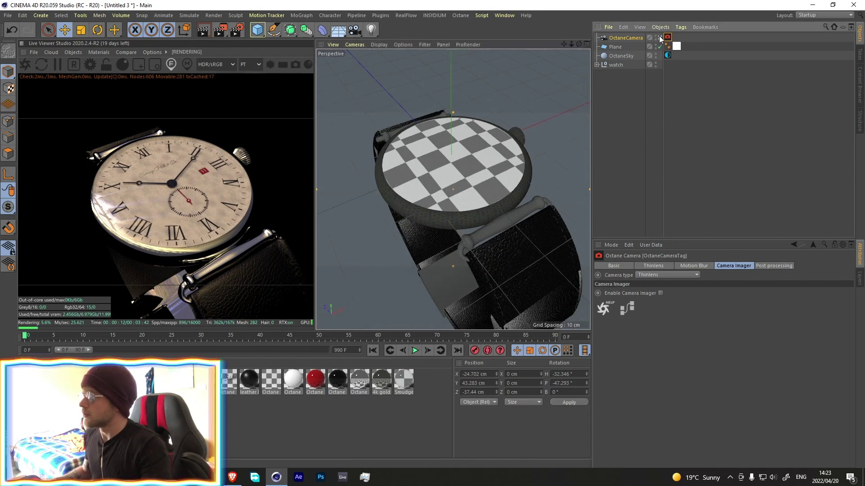
key(o)
ctrl+drag(461, 165, 479, 256)
key(r)
Give Plane.1 a new Octane material emitting the window-light image texture
double_click(180, 406)
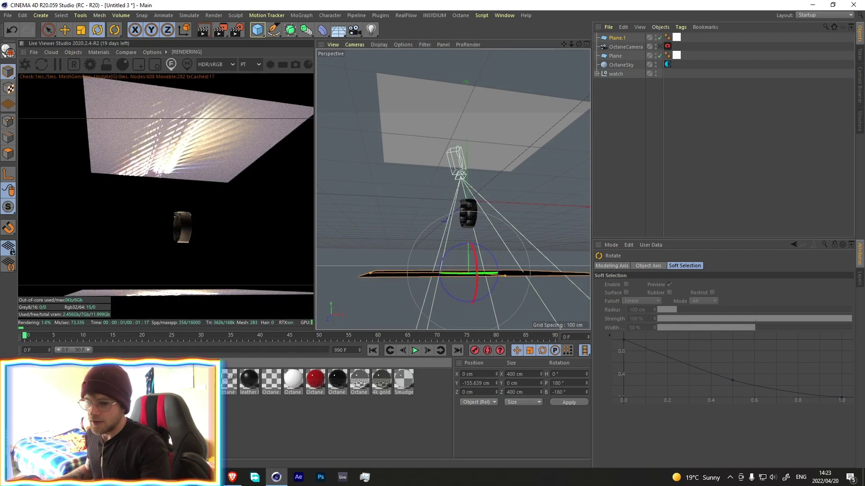
drag(412, 276, 414, 275)
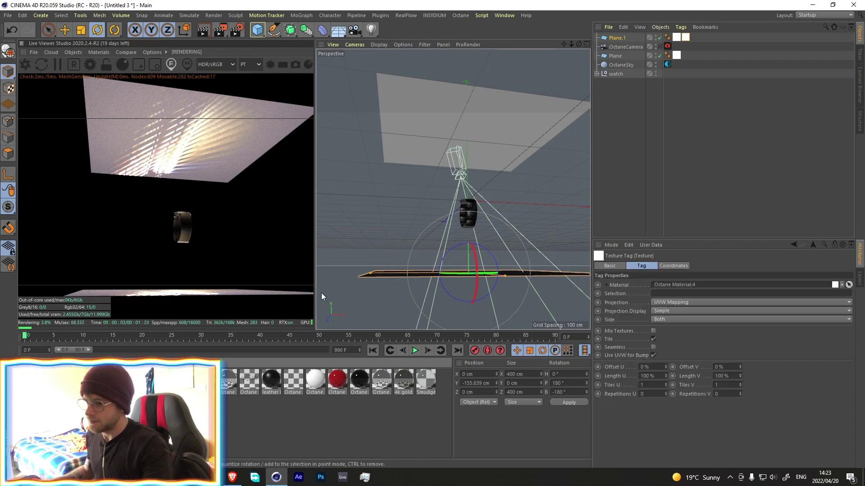
double_click(205, 380)
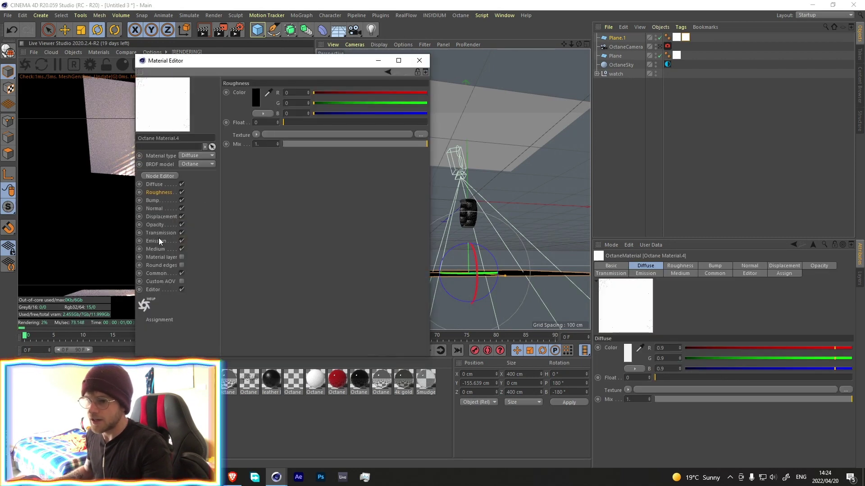
click(156, 241)
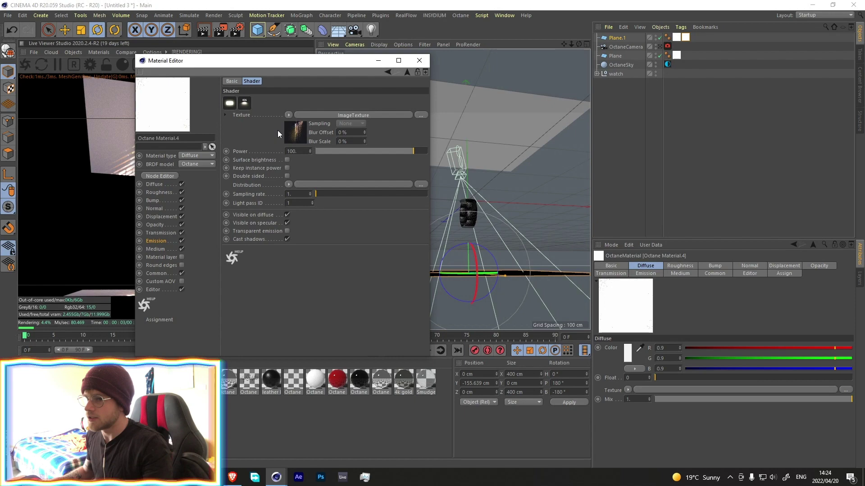
click(353, 116)
click(418, 98)
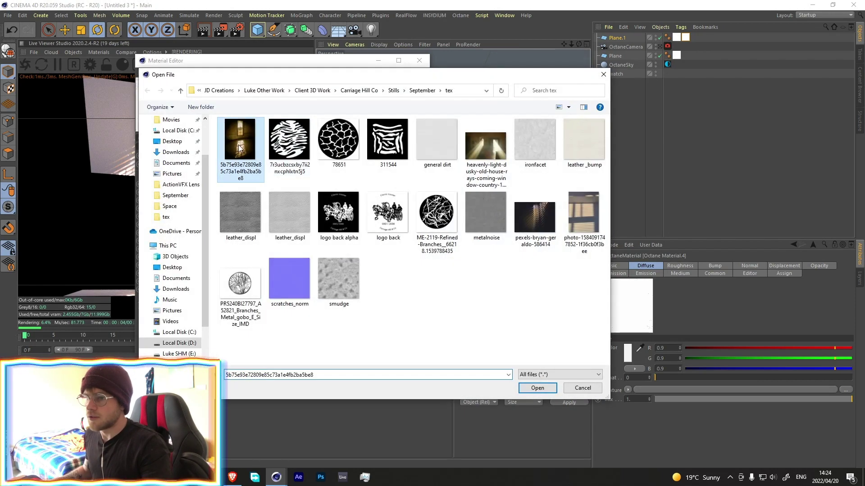
click(537, 388)
click(481, 270)
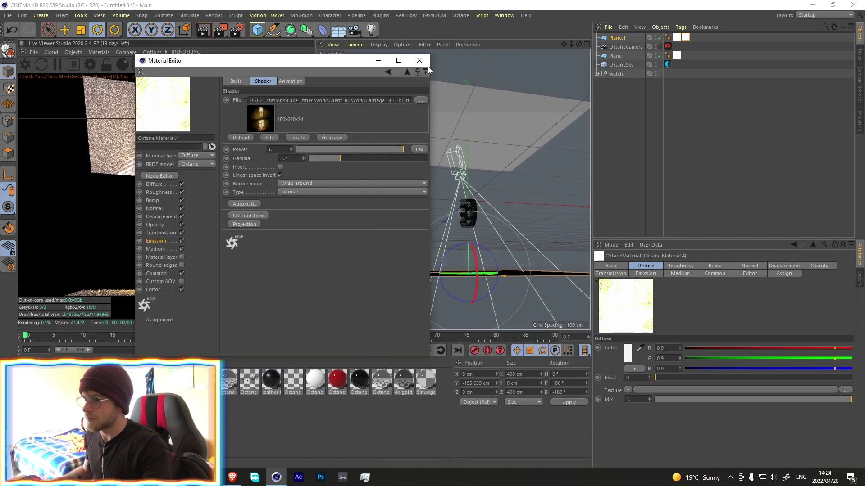
click(421, 62)
alt+drag(495, 230, 440, 188)
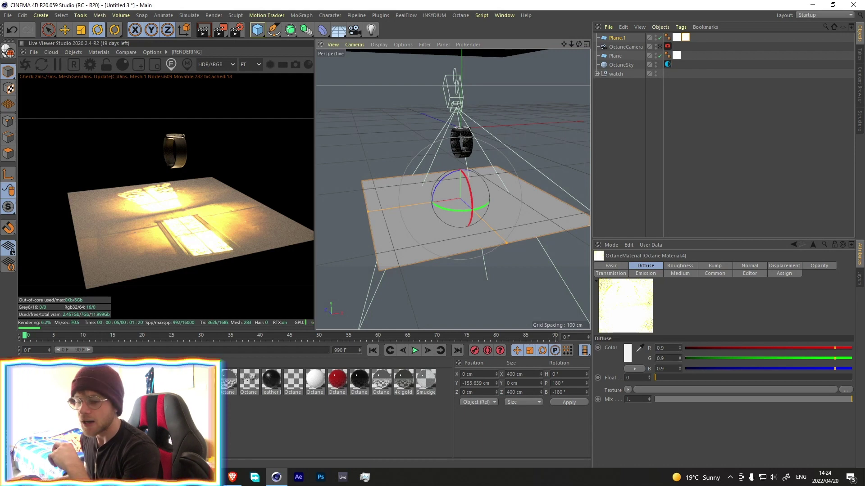
Set Octane Material.4's diffuse colour to black
double_click(207, 381)
drag(183, 60, 375, 40)
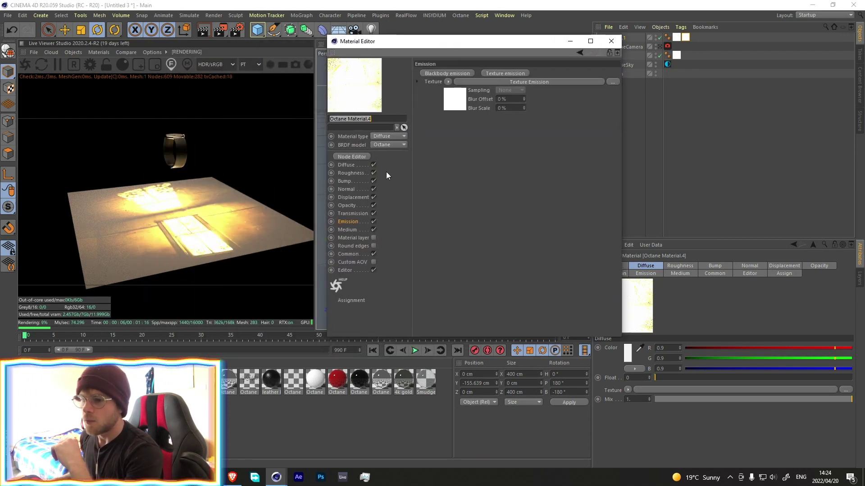
click(349, 166)
click(449, 83)
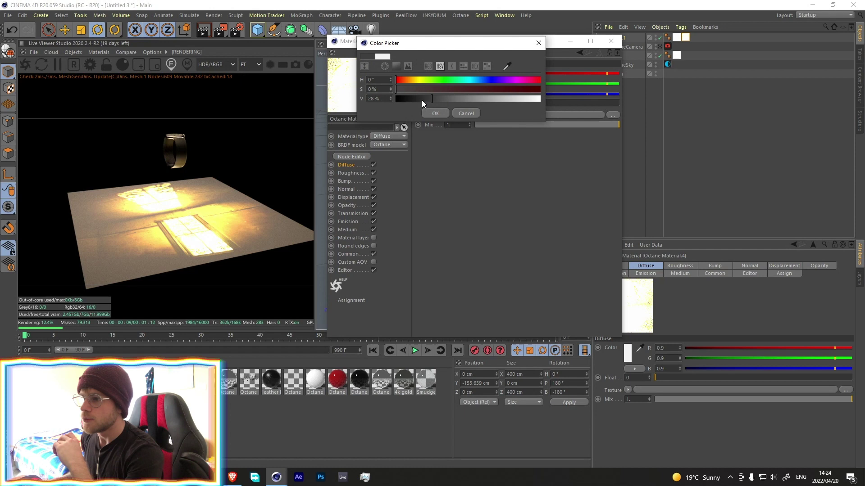
click(444, 118)
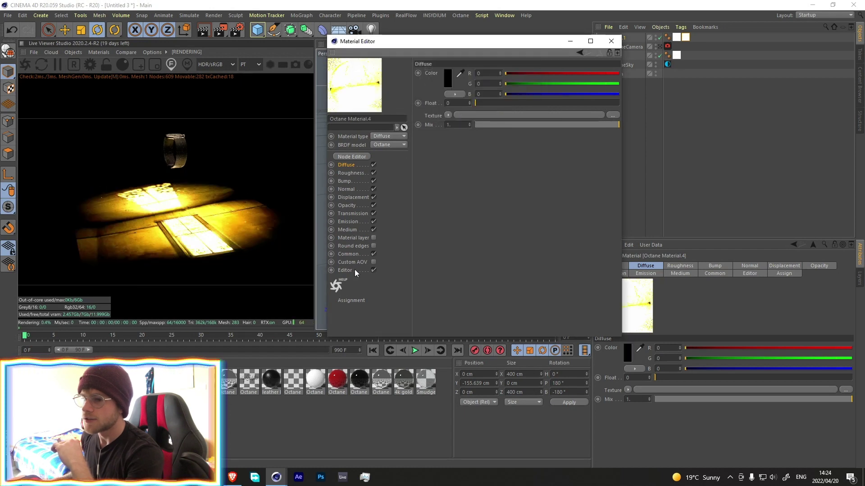
click(352, 222)
In the node editor, rewire the image texture and raise emission power to 0.969963
click(352, 157)
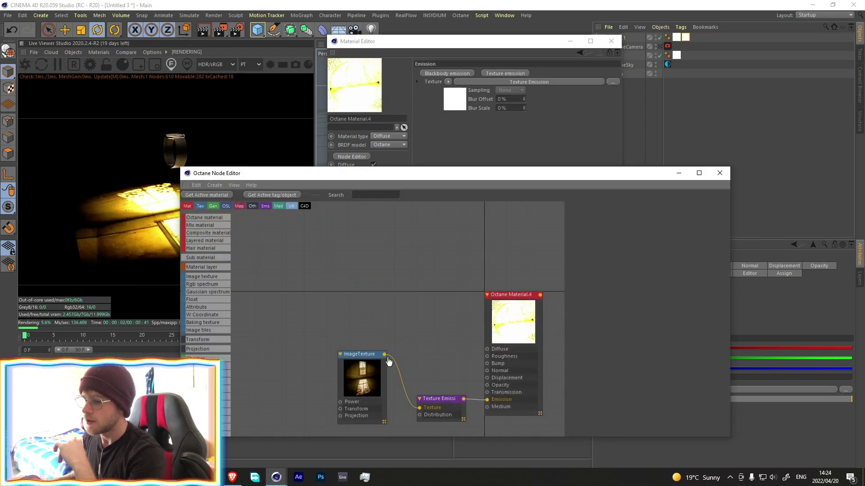
drag(384, 355, 487, 354)
click(439, 399)
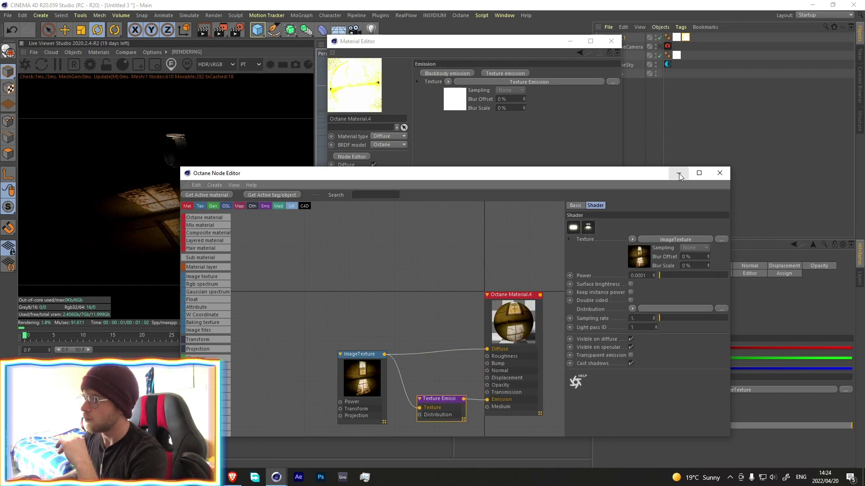
click(571, 41)
drag(280, 174, 514, 147)
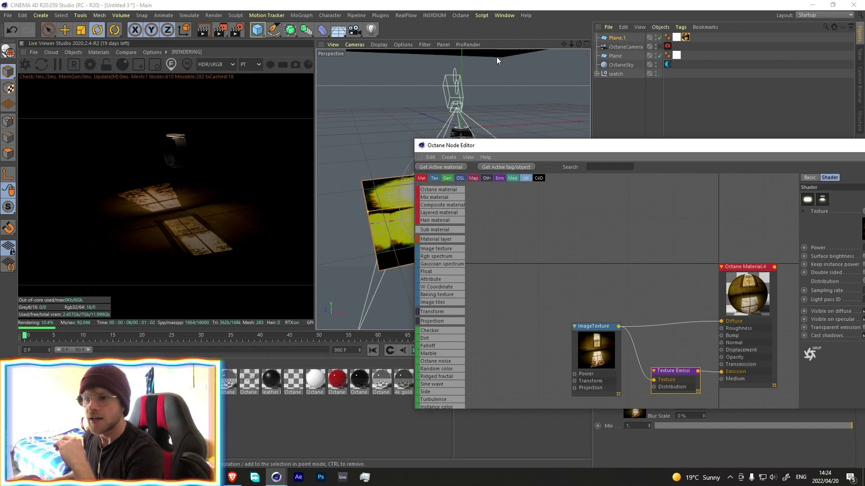
drag(656, 145, 522, 89)
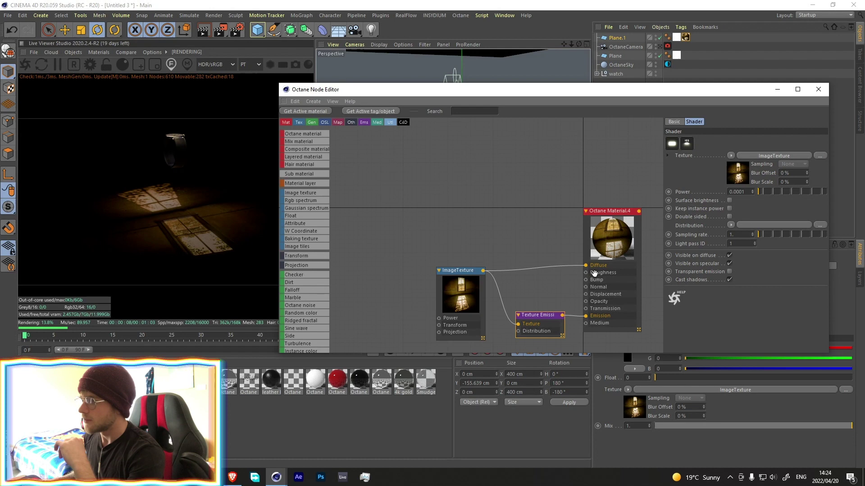
drag(759, 191, 794, 194)
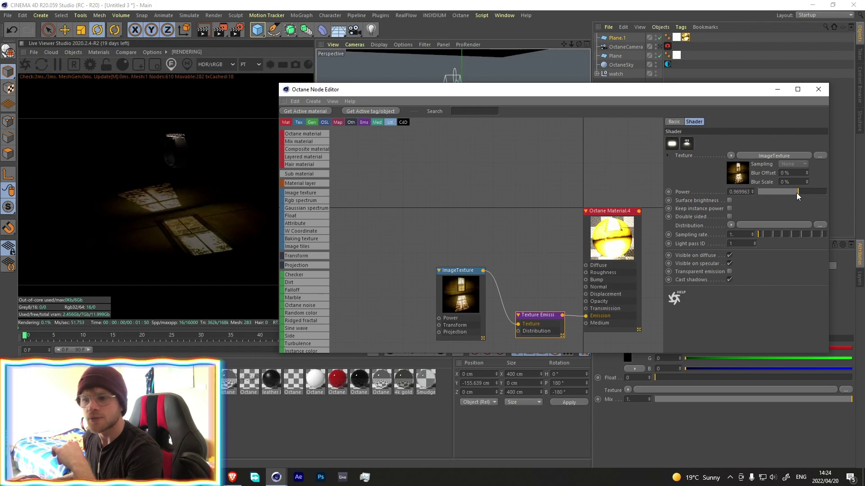
click(818, 89)
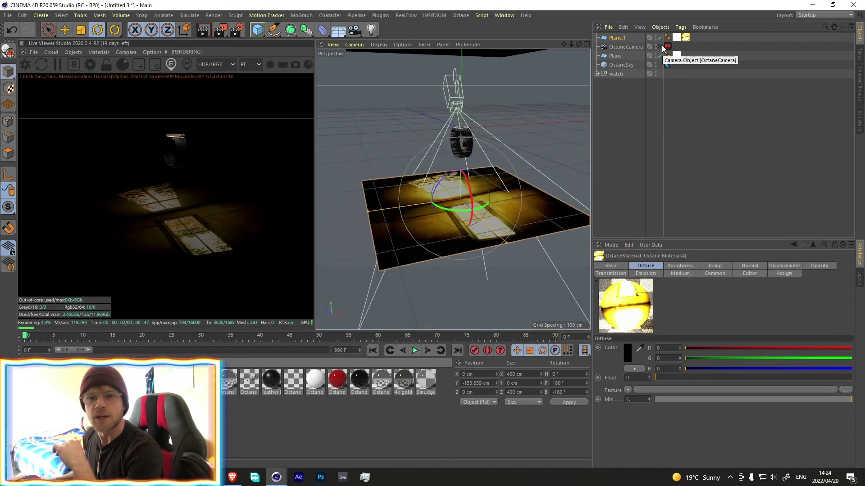
Through the Octane camera, slide Plane.1 along Z to 189.608 cm in the Top view
click(660, 46)
key(e)
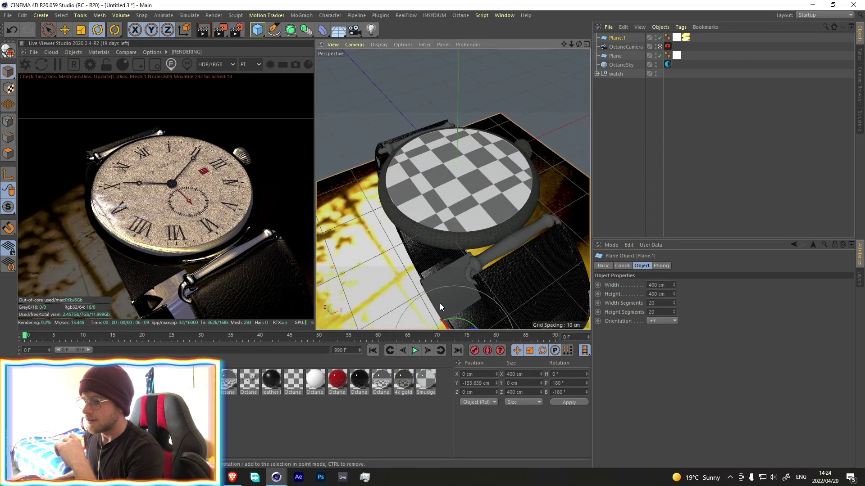
middle_click(425, 299)
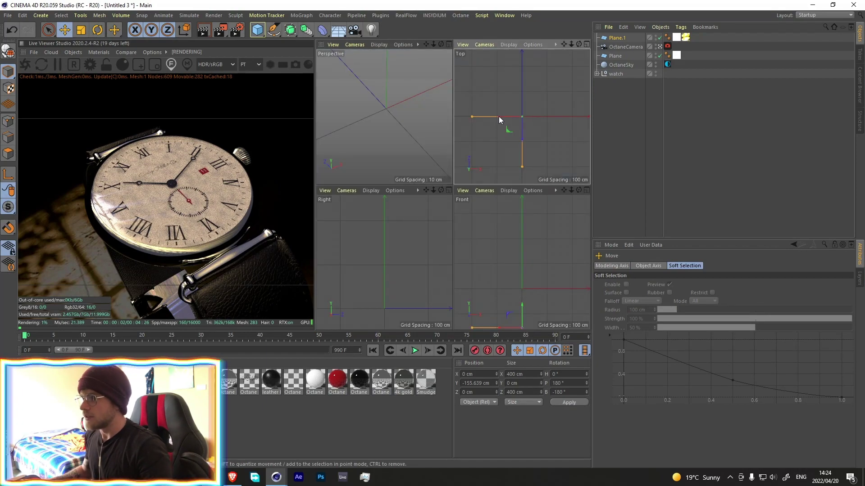
middle_click(498, 118)
drag(453, 223, 464, 139)
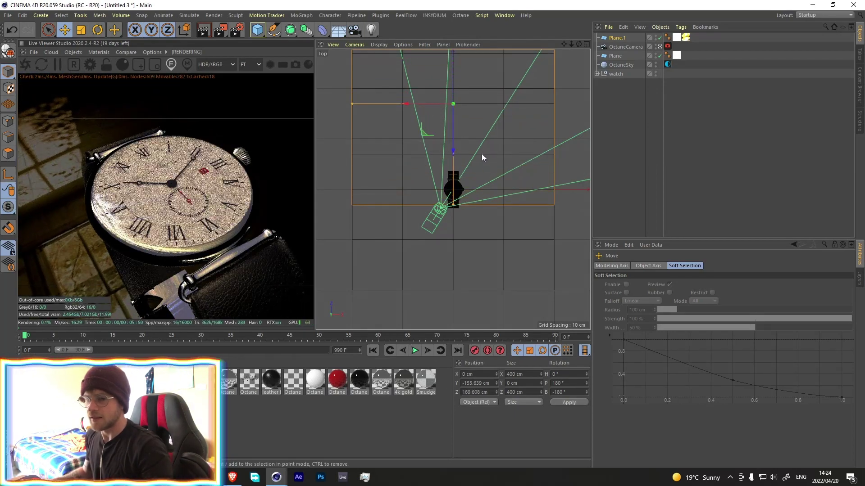
middle_click(477, 153)
middle_click(421, 147)
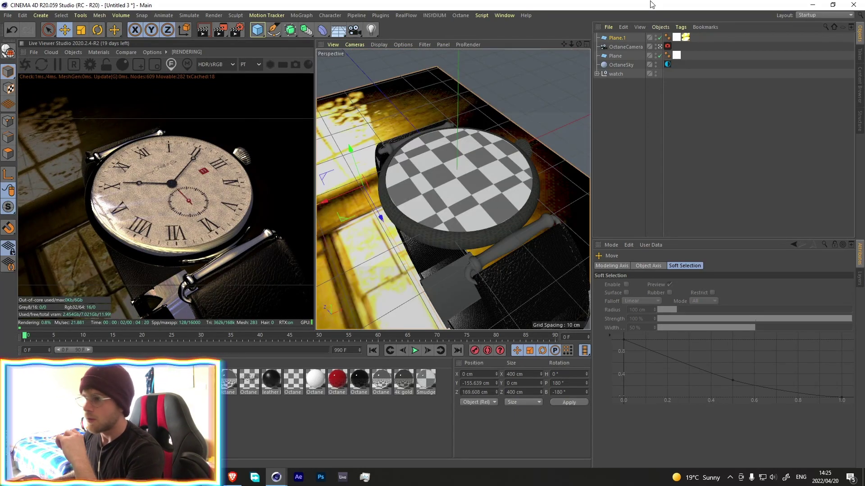
Turn on the Octane camera's thin-lens depth of field with aperture 1.508 cm and focal depth 61.149
click(166, 185)
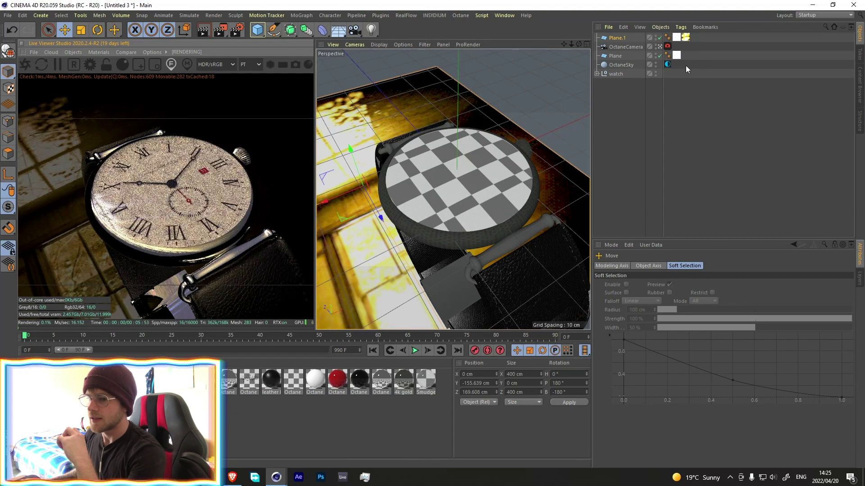
click(621, 47)
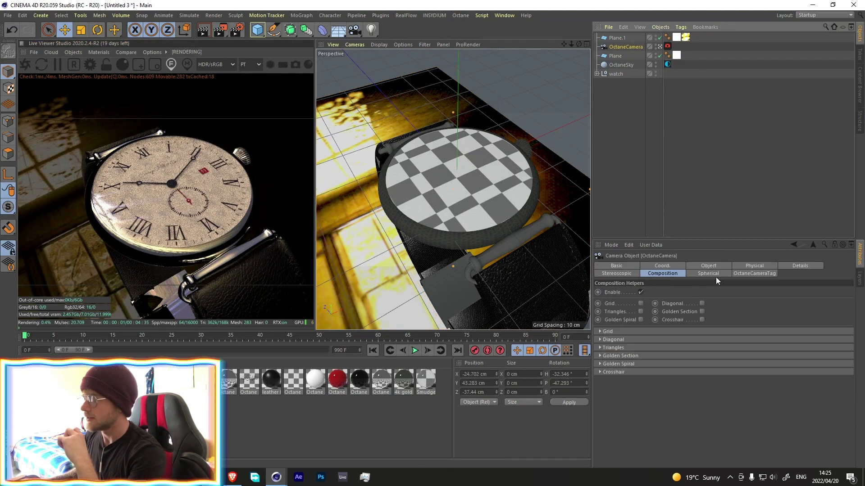
click(749, 272)
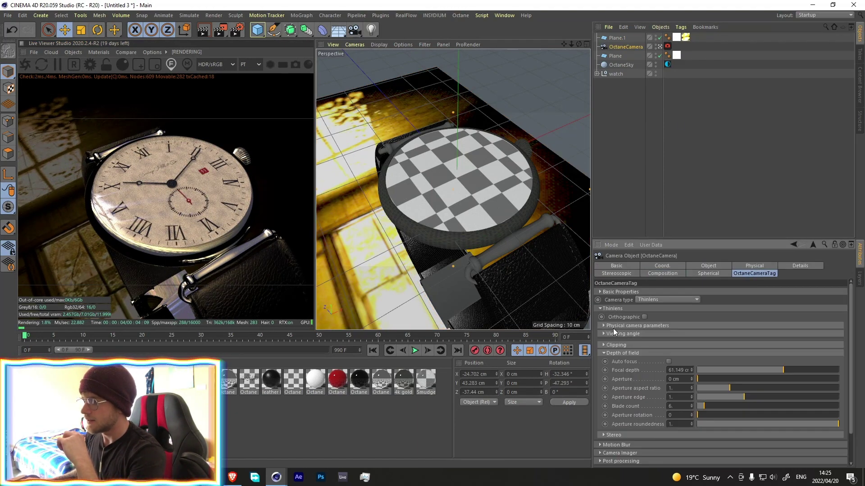
drag(711, 375, 761, 380)
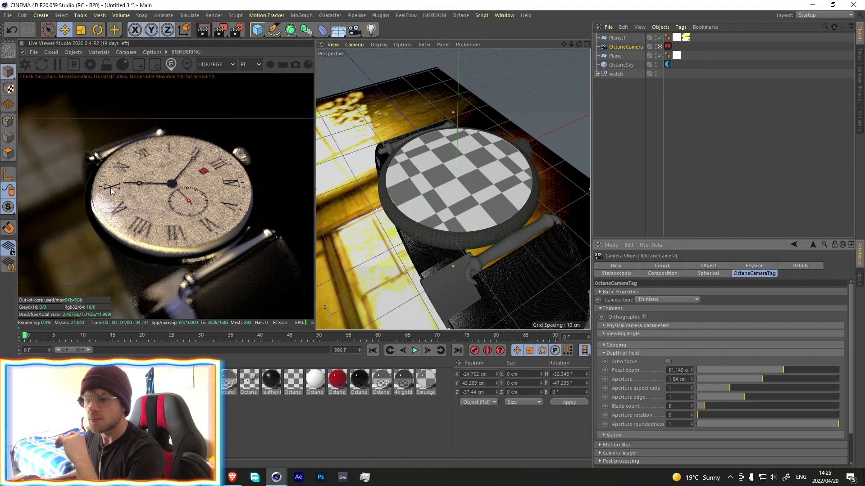
drag(761, 380, 750, 380)
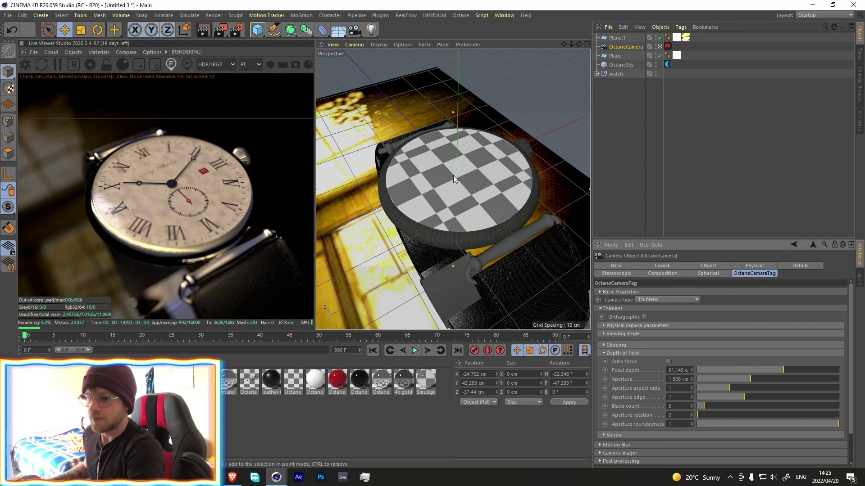
Enable the camera imager and apply the Contrail 35.CUBE LUT at 0.78 strength
click(667, 46)
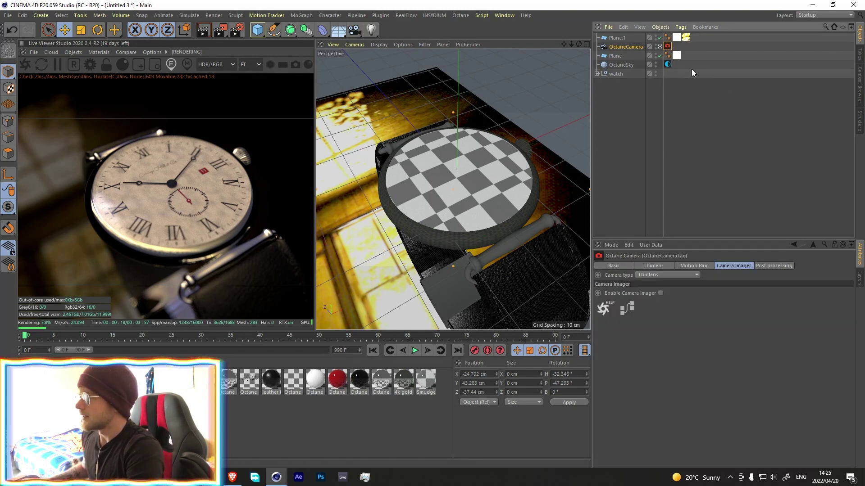
click(660, 293)
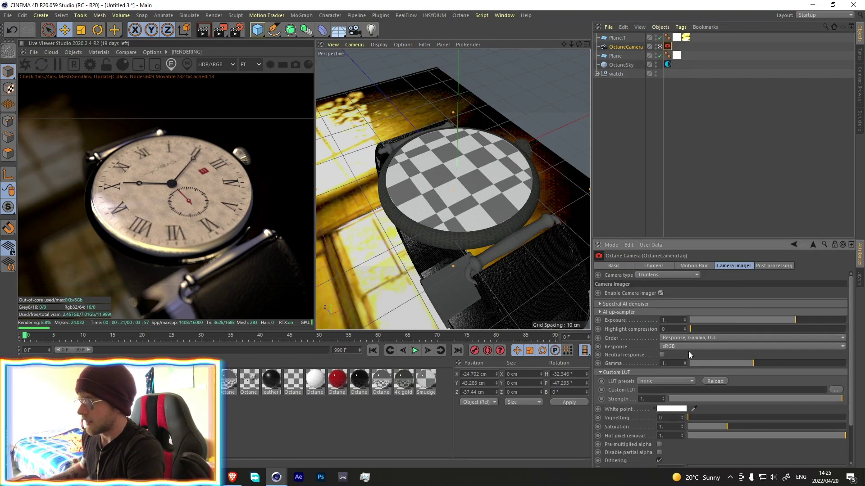
click(646, 381)
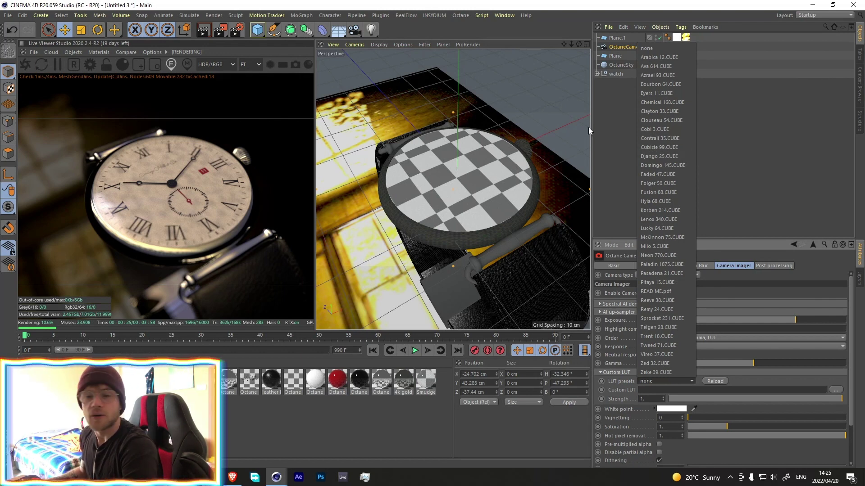
click(664, 139)
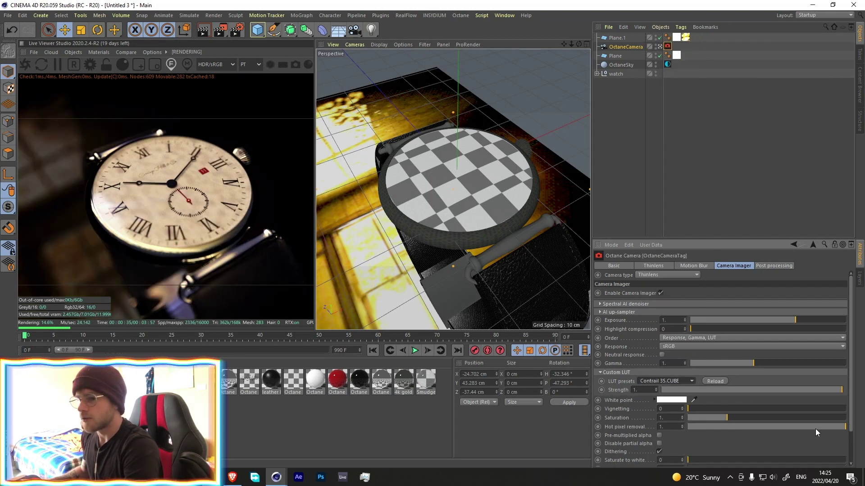
drag(824, 392, 776, 391)
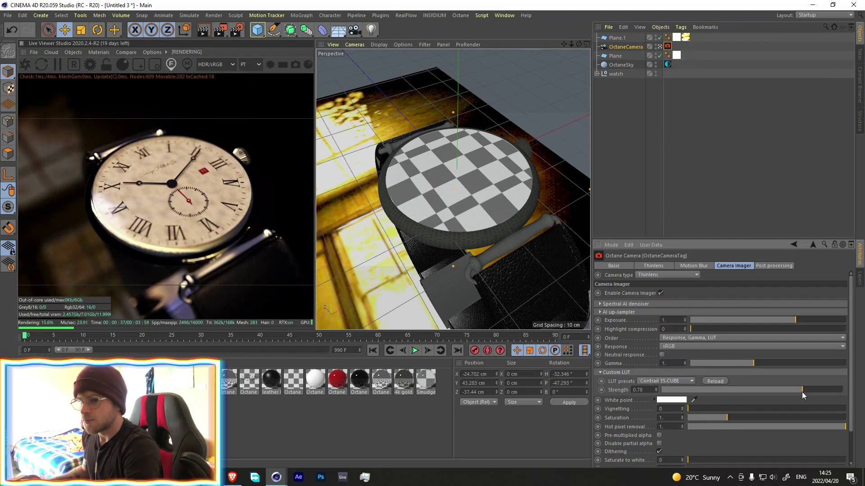
Set highlight compression to 0.86, exposure to 0.76 and gamma to 1.16
drag(733, 329, 722, 328)
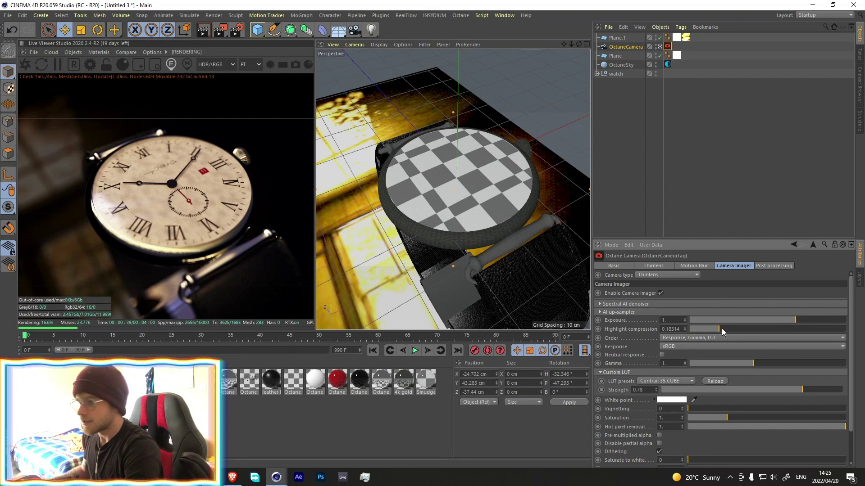
drag(778, 328, 824, 329)
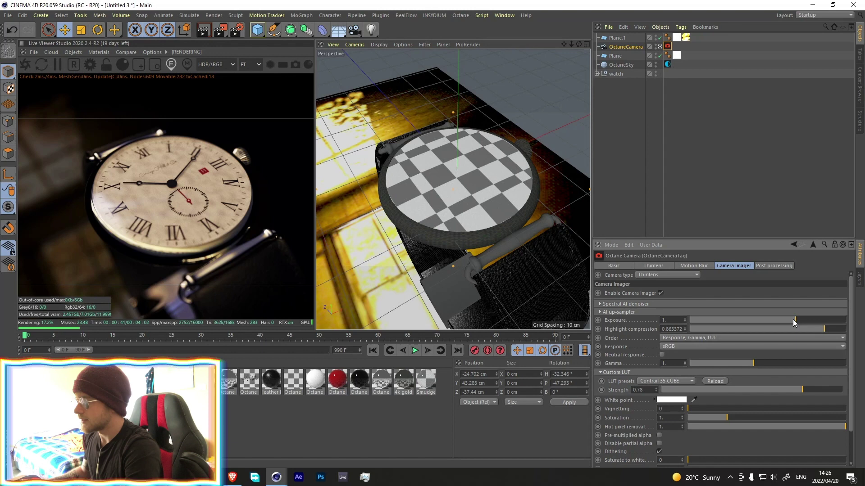
drag(793, 320, 789, 320)
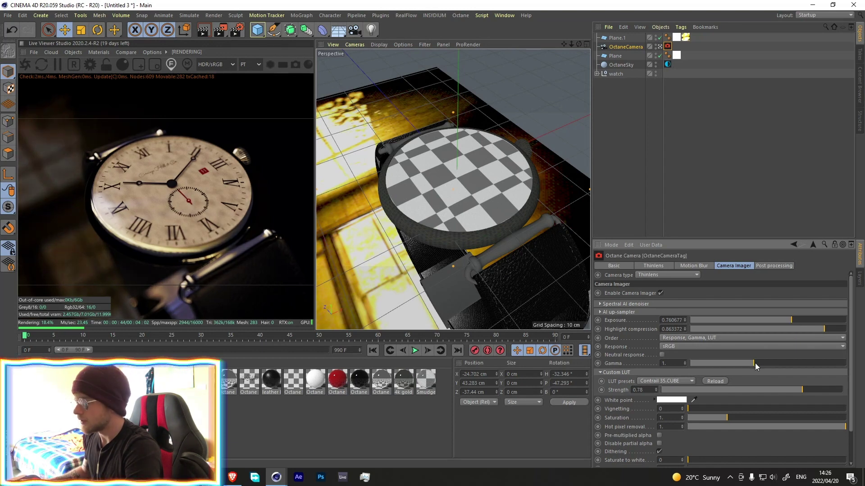
drag(754, 363, 755, 362)
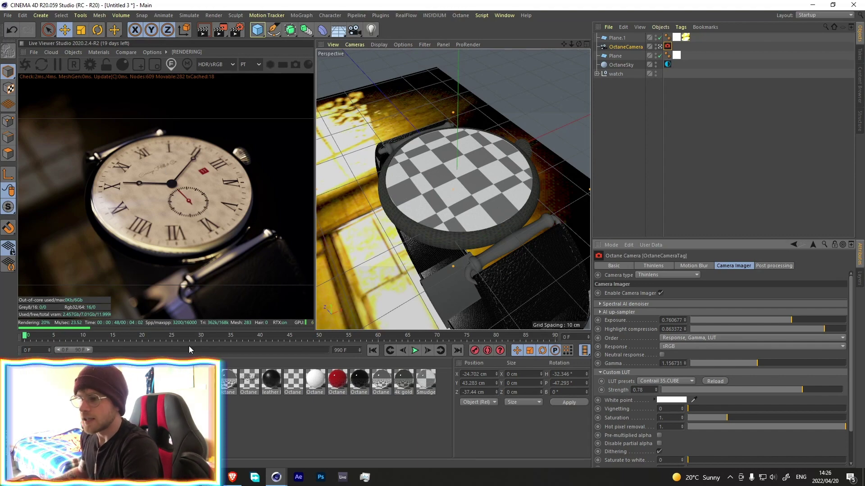
Insert a Color correction node between ImageTexture and Texture Emission in Octane Material.4's node graph
double_click(316, 378)
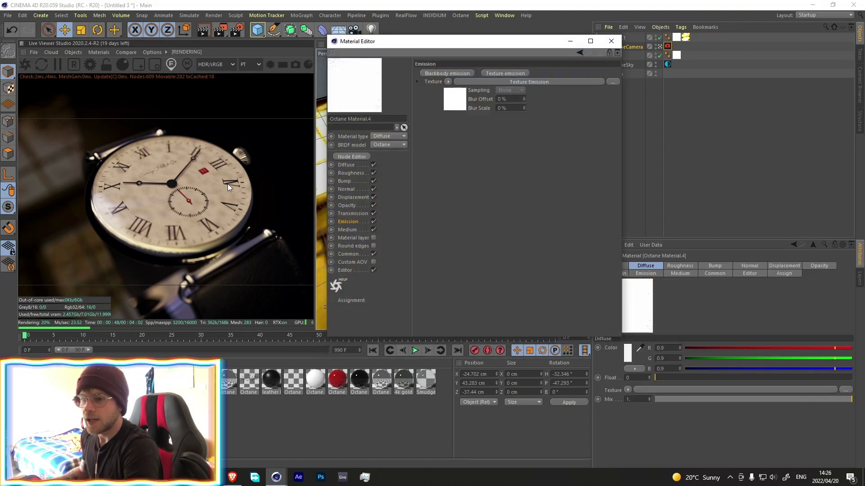
click(342, 156)
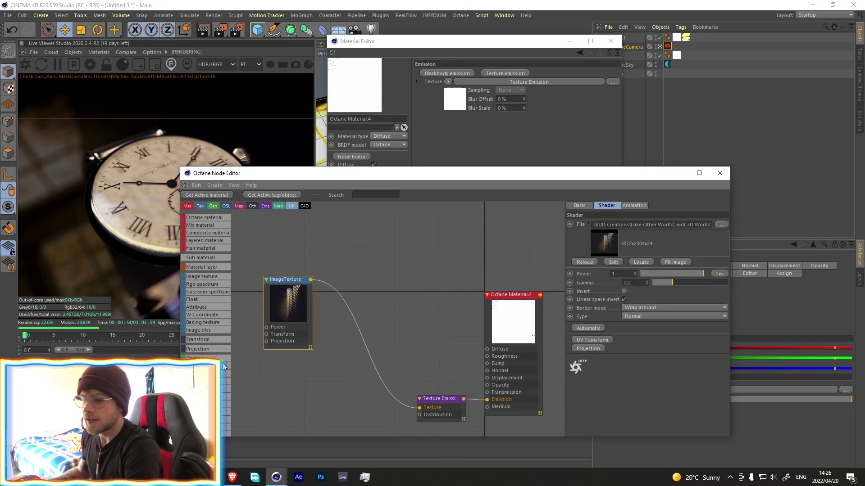
scroll(224, 367, down, 3)
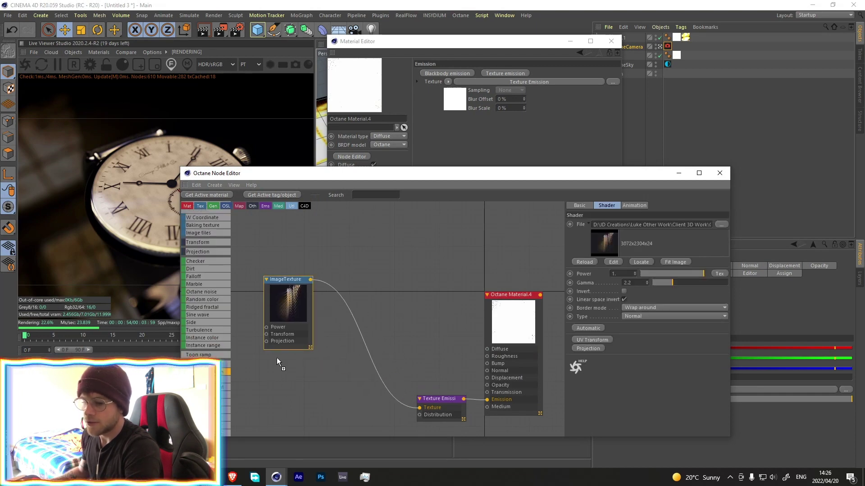
click(359, 328)
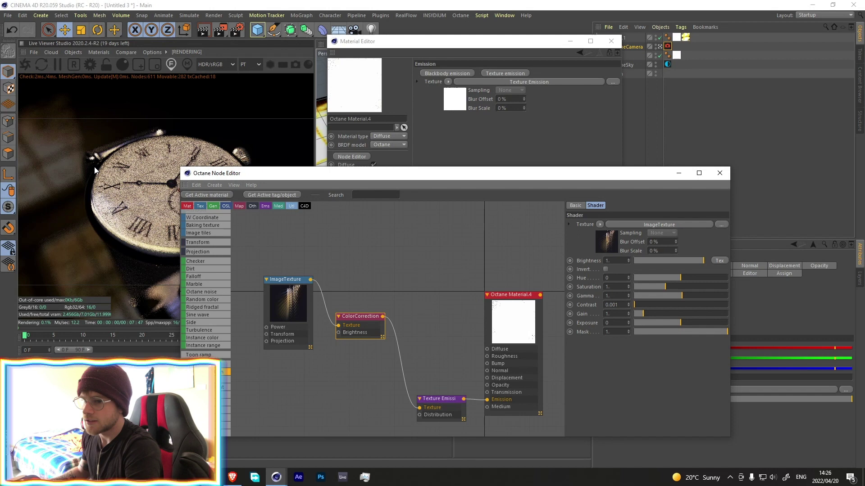
click(619, 139)
click(570, 41)
drag(326, 179, 461, 140)
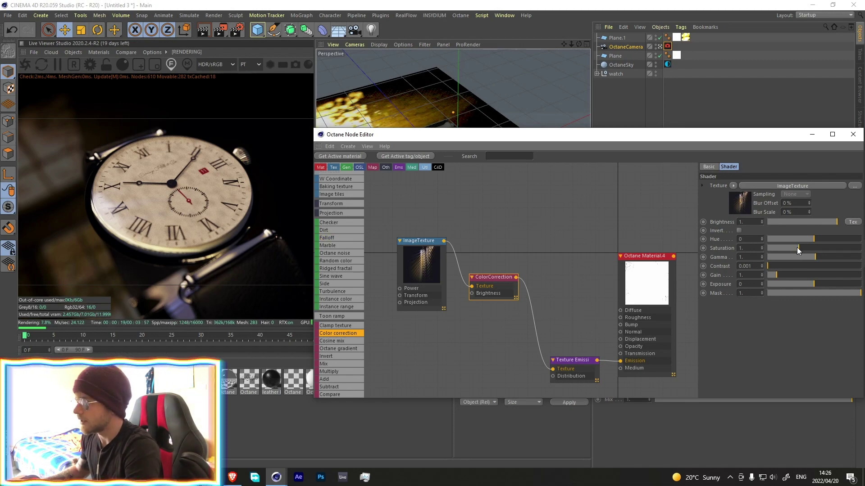
Set the colour correction's saturation to 0.768 and gamma to 0.856
drag(797, 247, 791, 247)
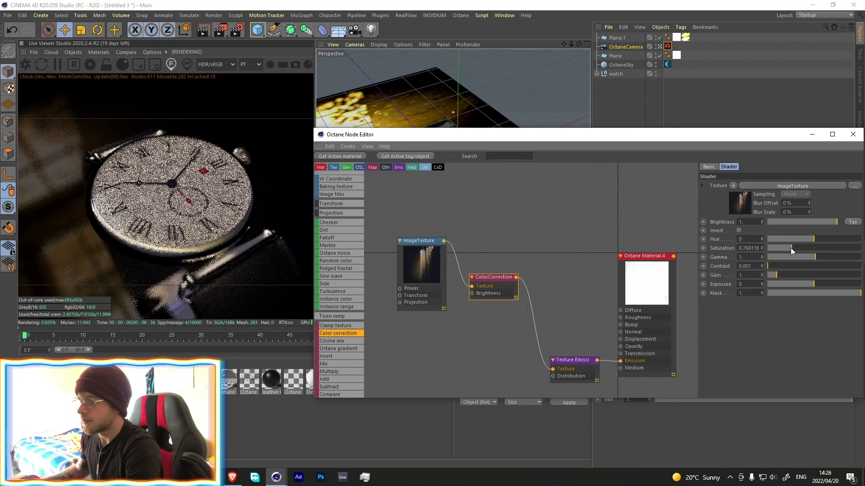
click(813, 257)
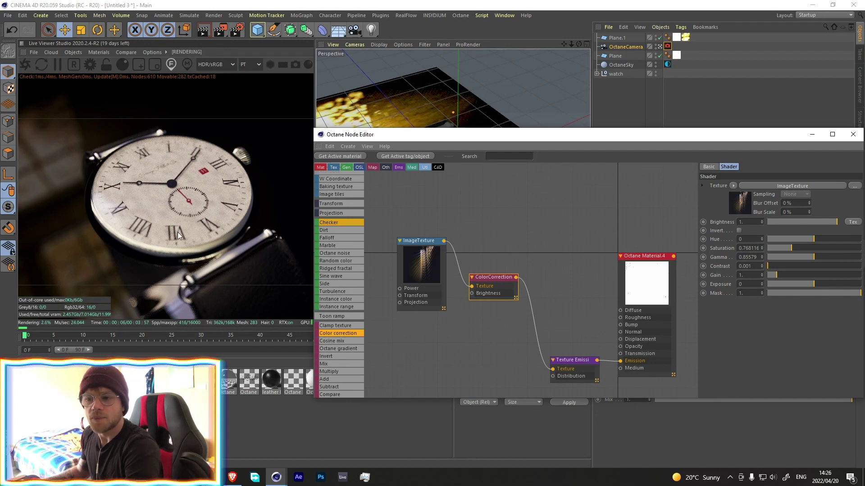
click(853, 135)
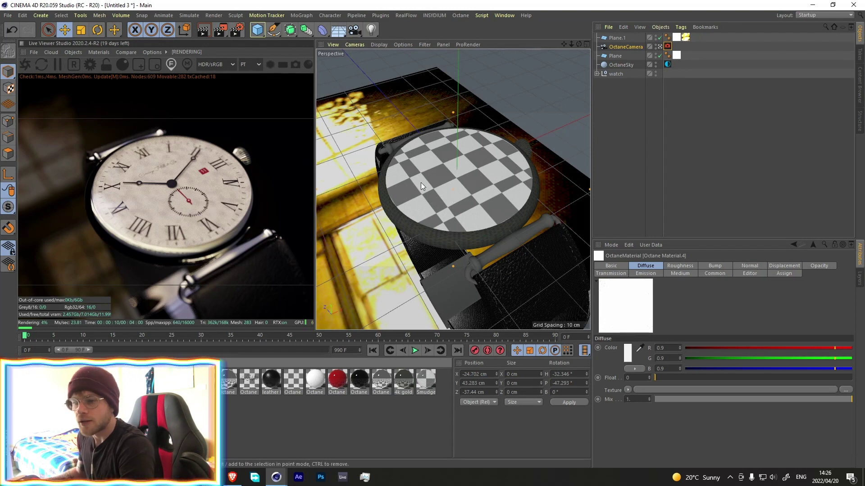
Raise the viewport's Tinted Border Opacity to 98% in the View Settings
click(616, 247)
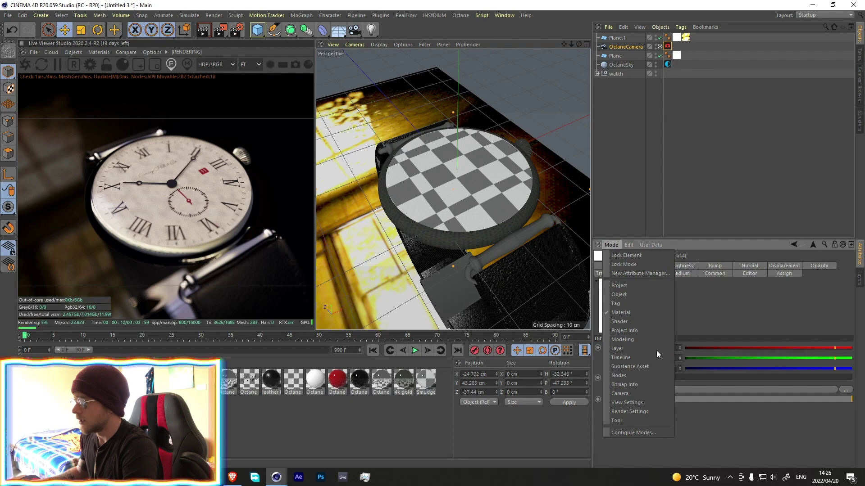
click(622, 401)
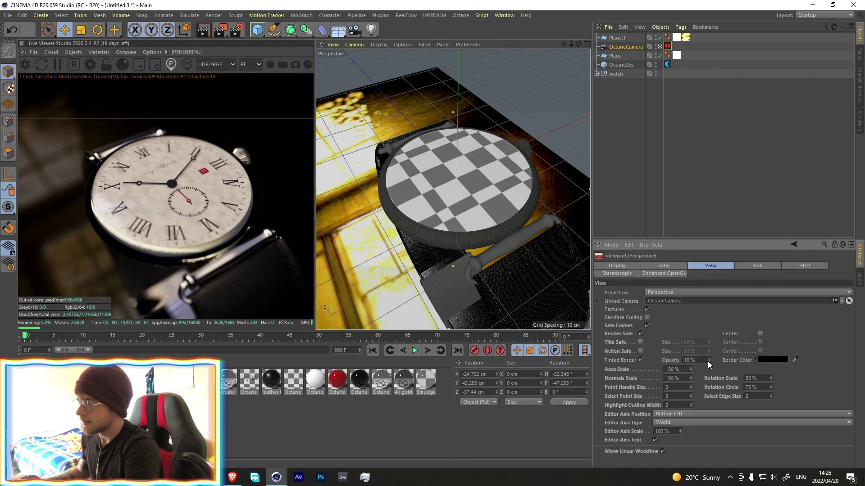
drag(709, 364, 721, 351)
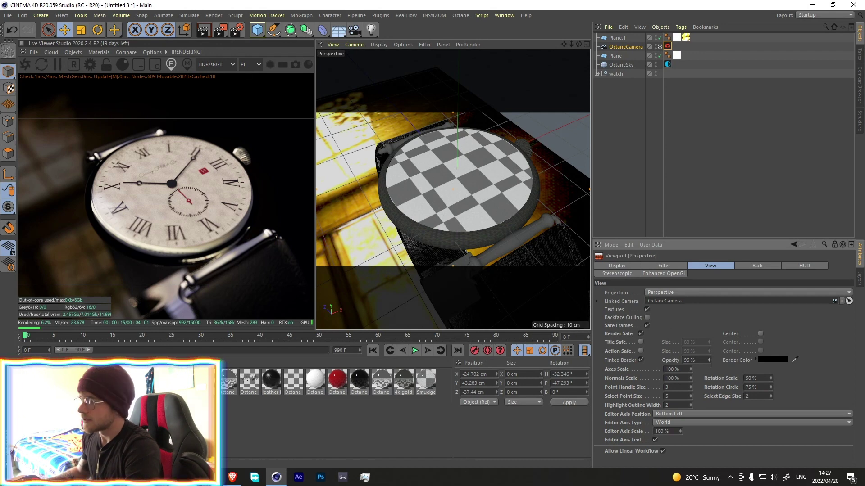
drag(709, 361, 710, 359)
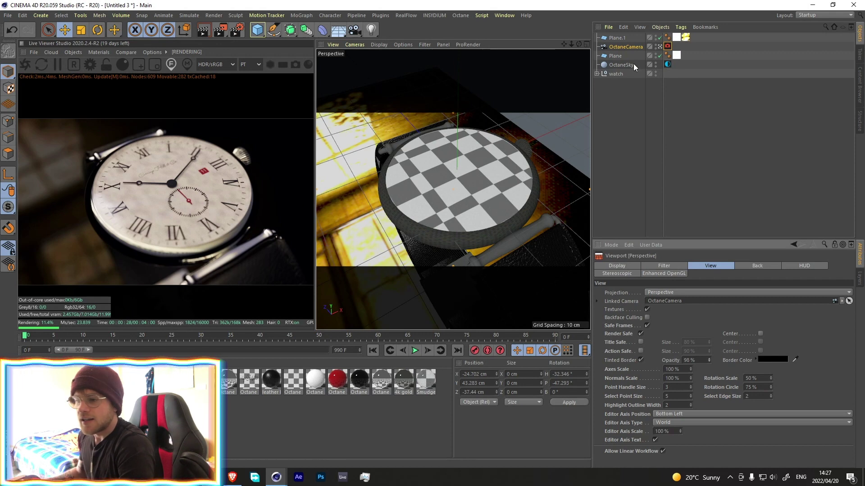
Leave the Octane camera view and add a Sphere shrunk to a 3.596 cm radius
click(660, 47)
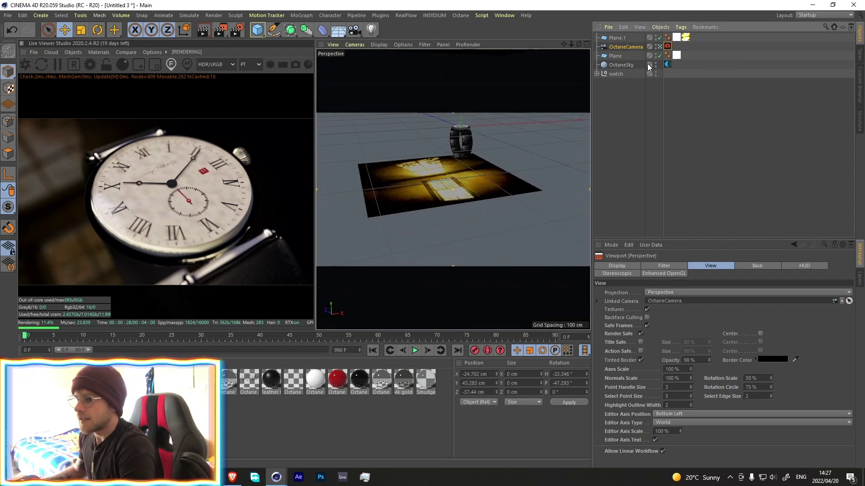
mouse_move(463, 166)
alt+mouse_down()
mouse_move(465, 225)
mouse_move(452, 162)
alt+mouse_up()
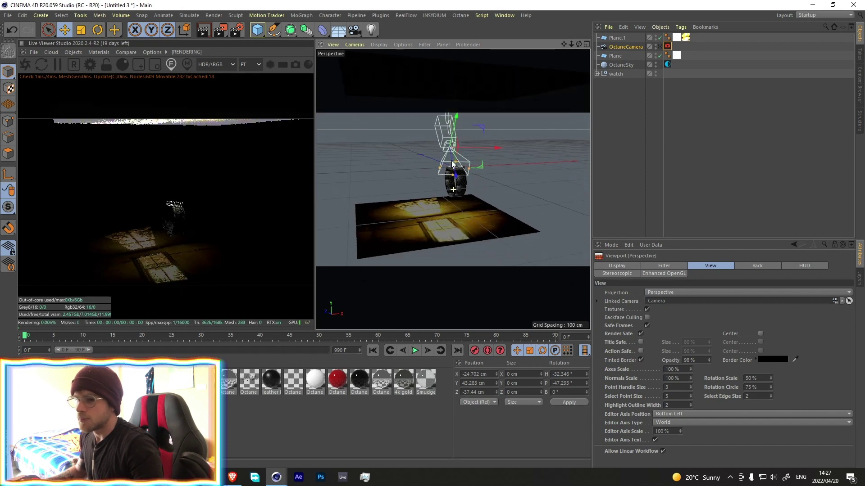
click(257, 29)
click(447, 59)
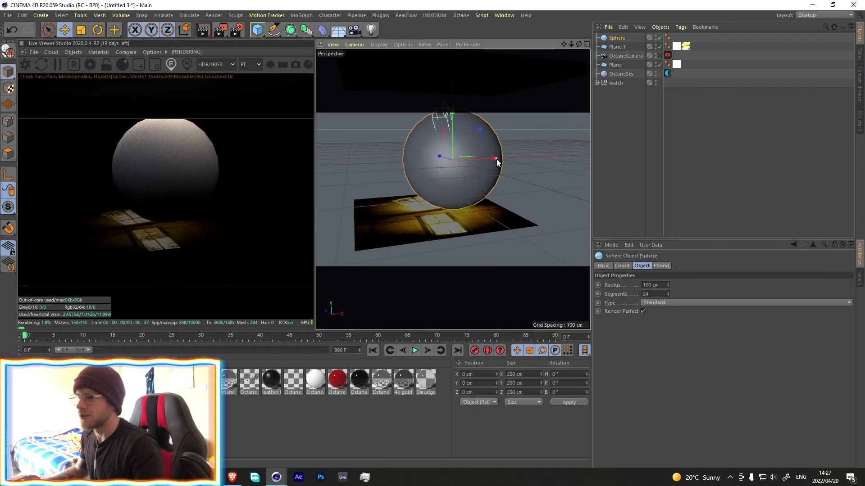
drag(496, 159, 455, 166)
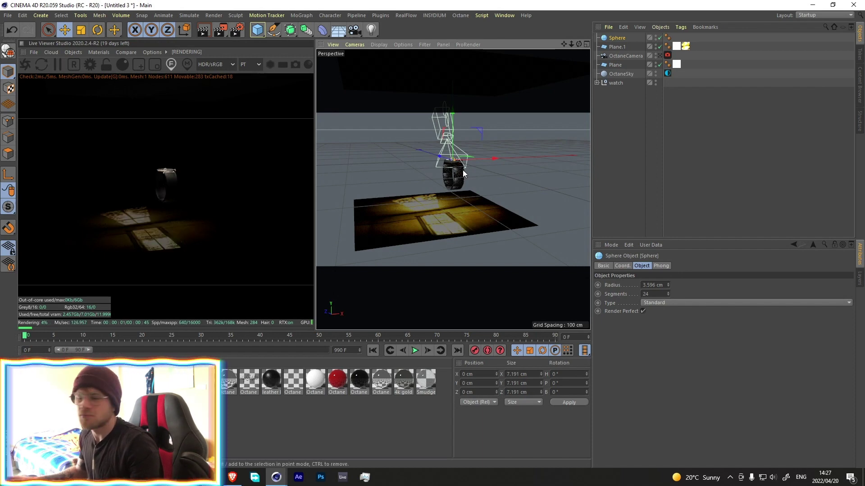
click(308, 15)
mouse_move(315, 28)
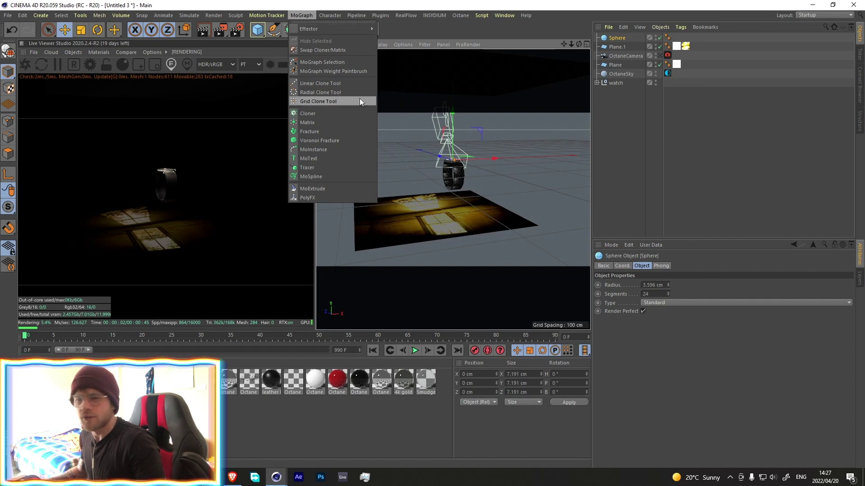
Put the sphere in a Cloner set to Grid Array, moved slightly down
click(326, 114)
drag(611, 47, 617, 38)
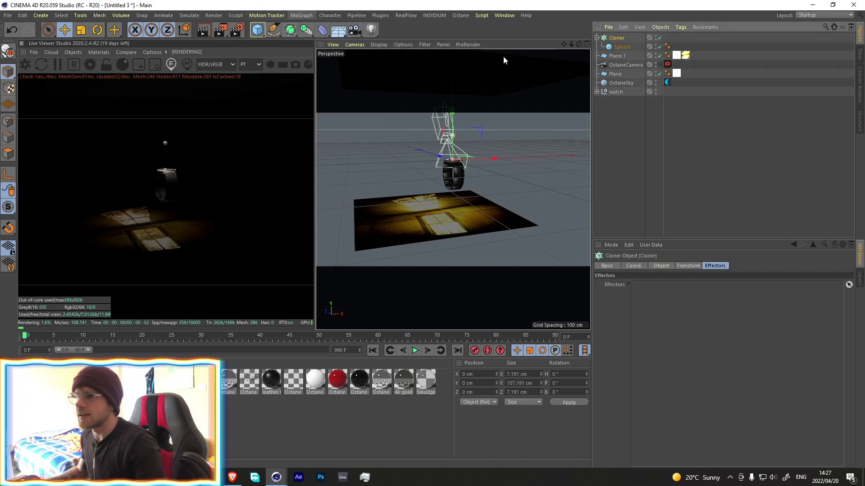
click(660, 266)
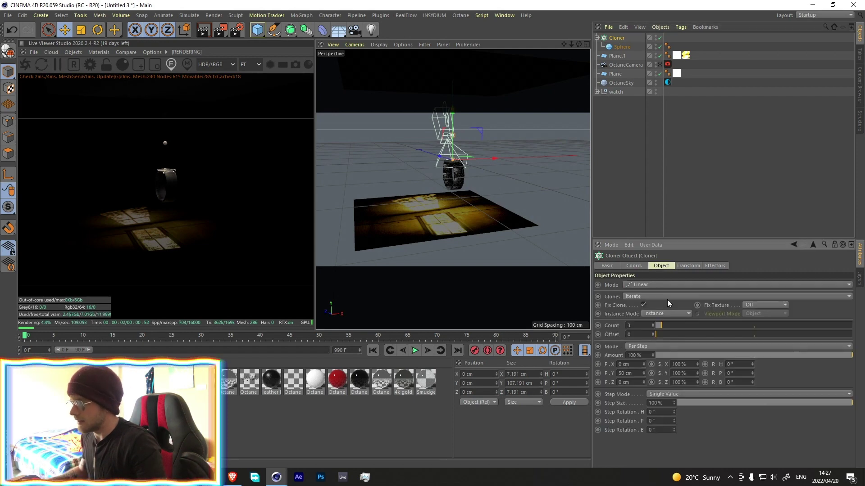
click(664, 284)
click(655, 322)
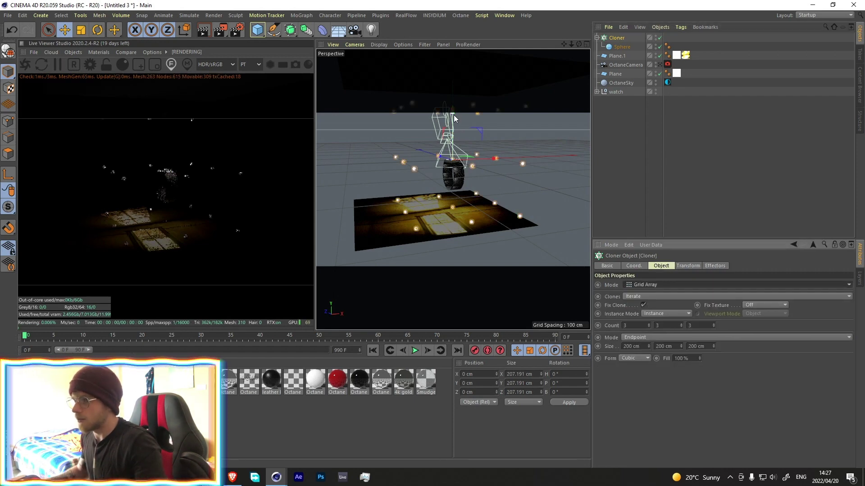
drag(453, 115, 453, 121)
Set the grid's X and Y sizes to 150 cm
click(631, 346)
text(150)
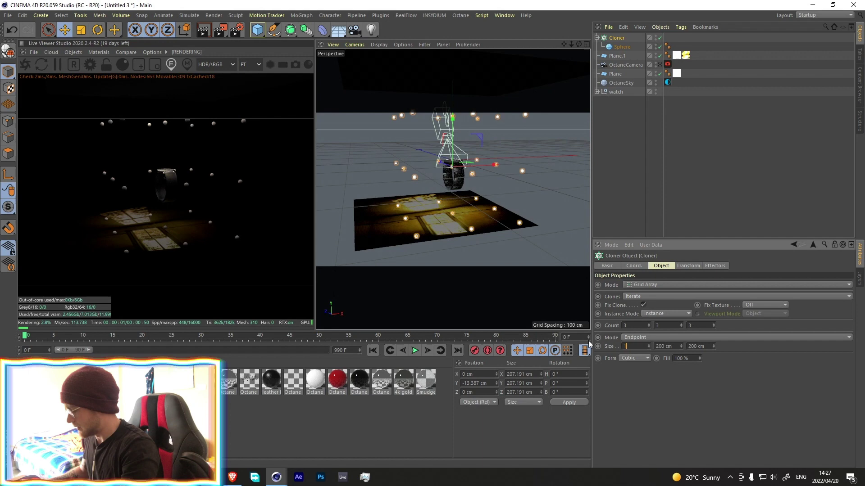
key(Tab)
text(150)
key(Tab)
Enter a 150 cm Z size, add a Random effector with 0.5 scale, and apply 4k gold to the sphere
text(150)
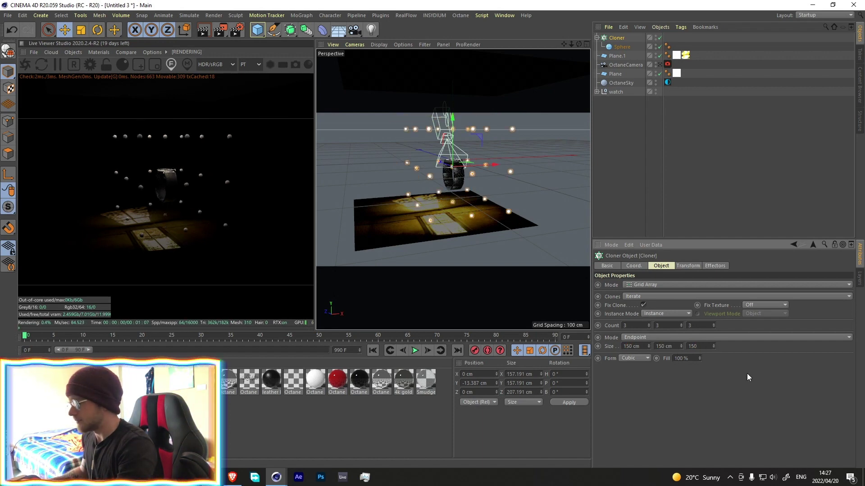
click(301, 15)
mouse_move(326, 27)
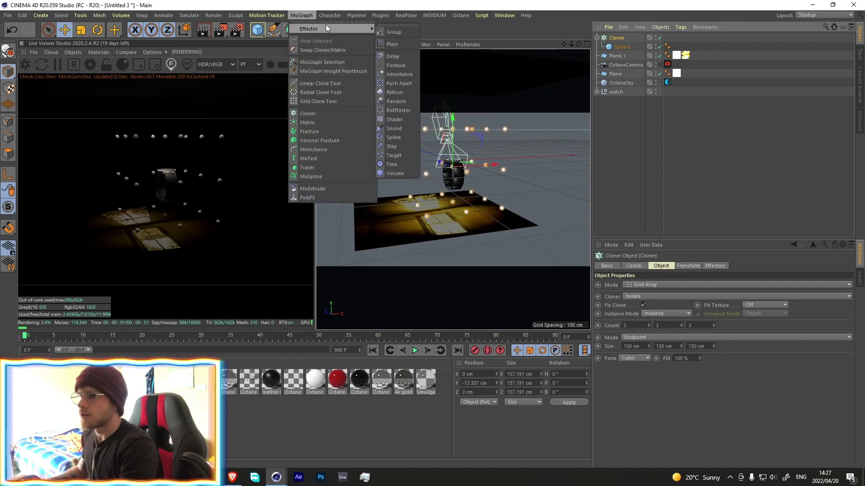
click(396, 102)
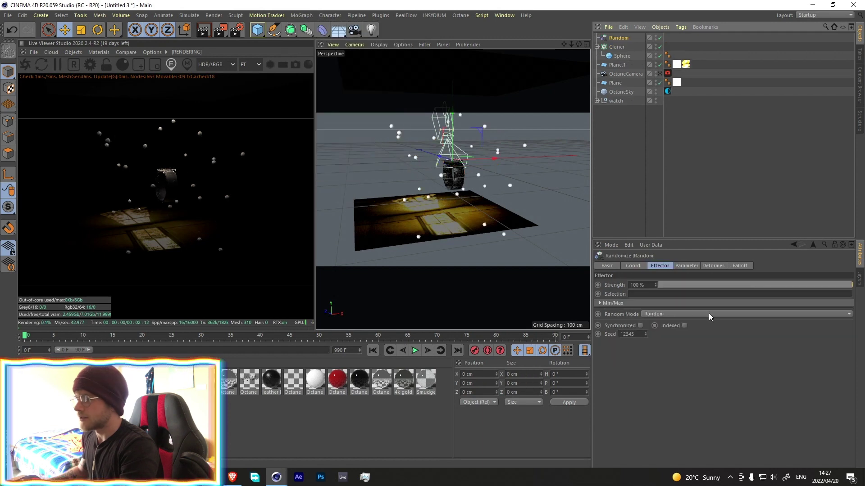
click(688, 302)
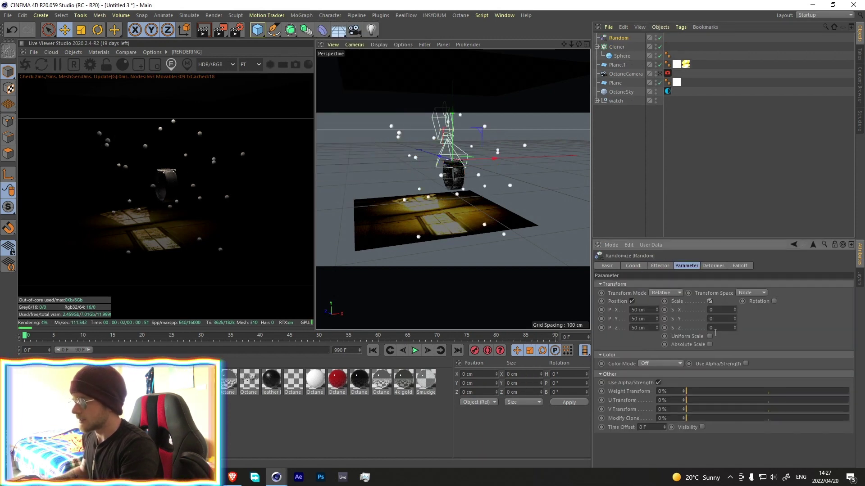
text(0.5)
key(Return)
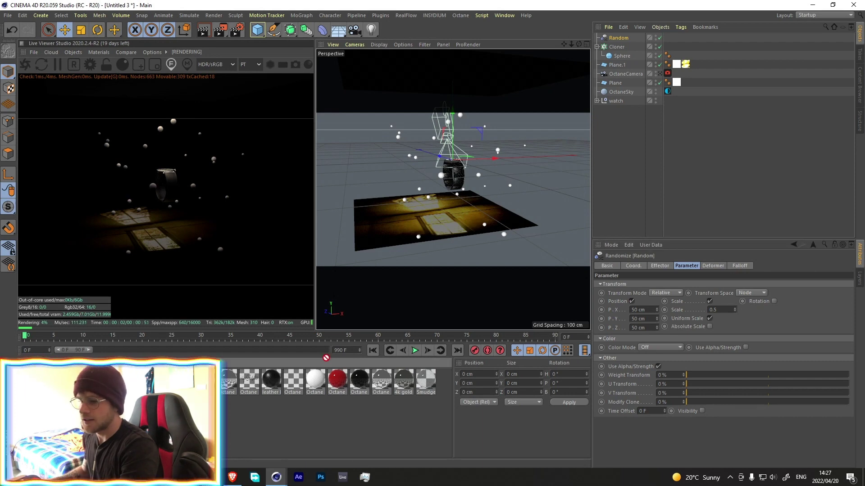
drag(619, 38, 630, 56)
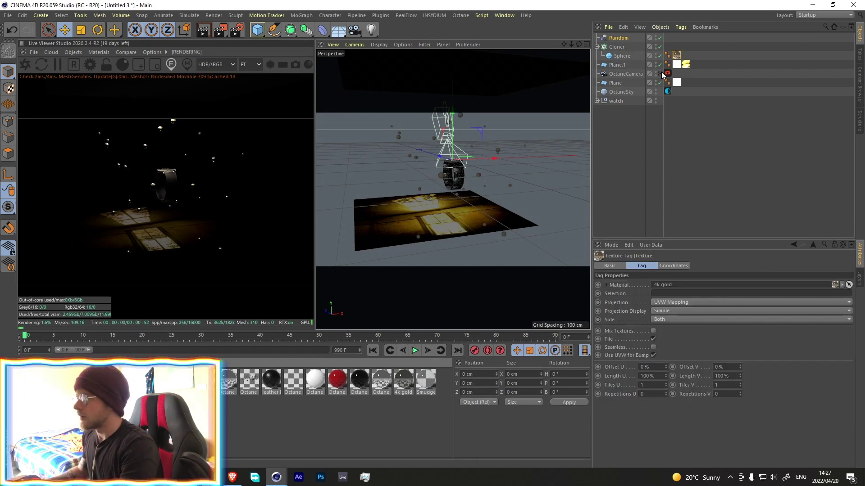
Resize the clone grid to 100 cm on every axis and shift it slightly along X
click(658, 75)
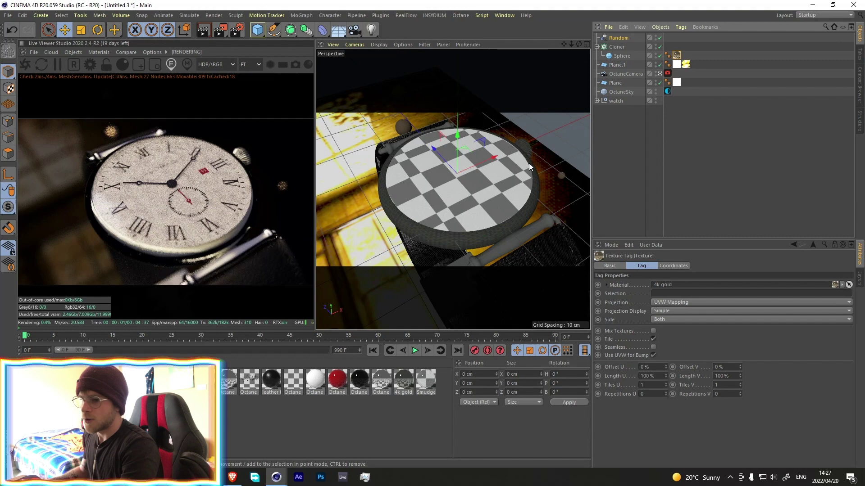
click(612, 47)
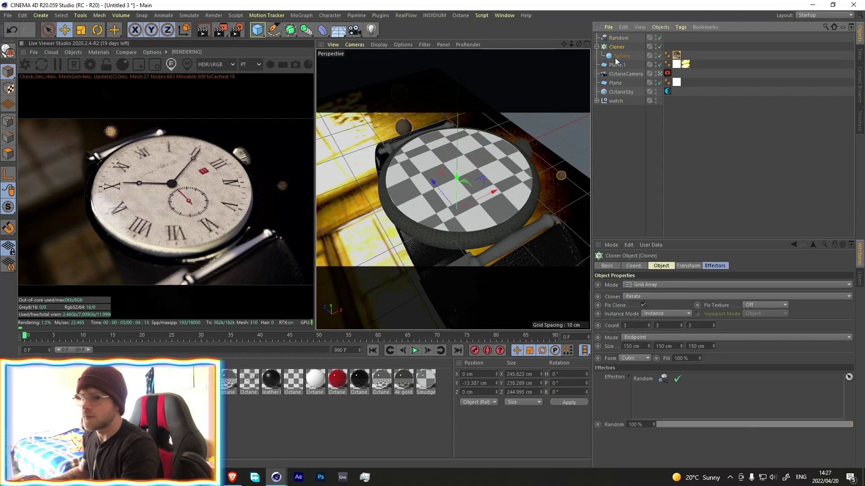
double_click(632, 346)
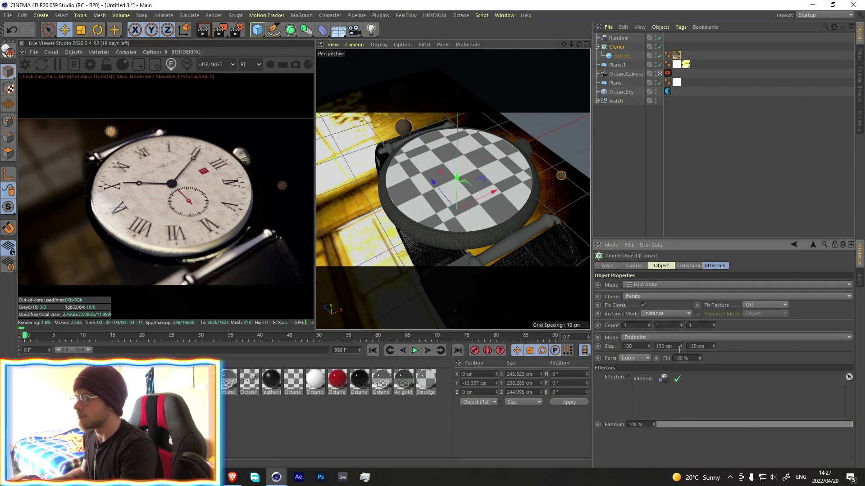
text(100)
key(Tab)
text(100)
key(Tab)
text(100)
key(Return)
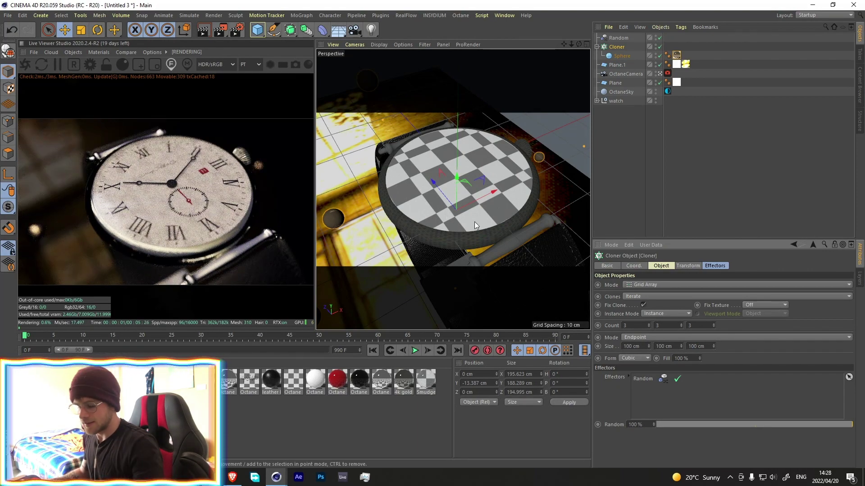
drag(474, 201, 499, 191)
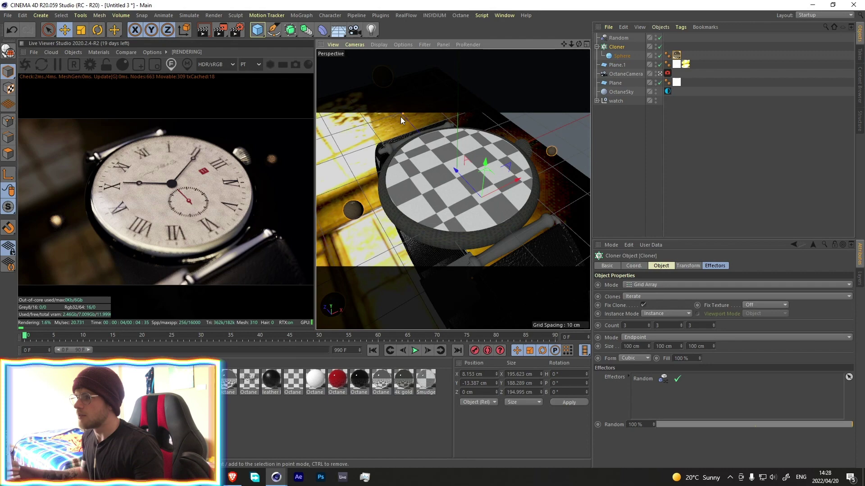
click(659, 74)
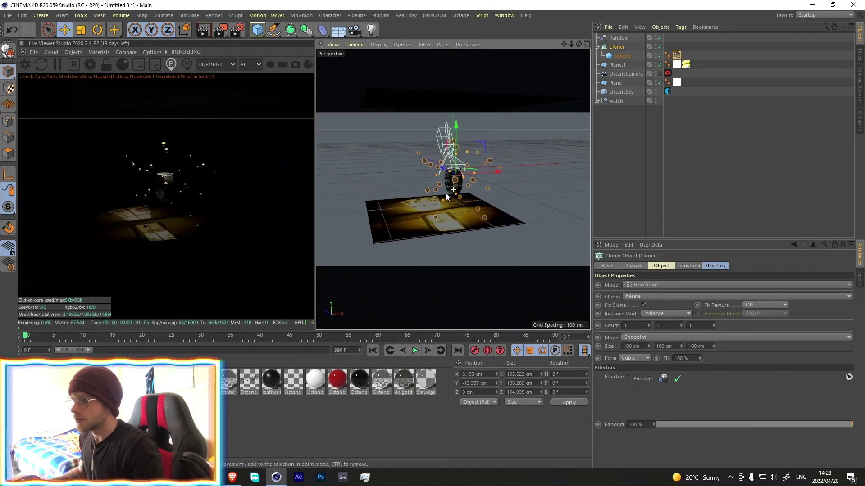
Add an Octane area light beside the watch with light pass ID 4
click(71, 53)
mouse_move(92, 83)
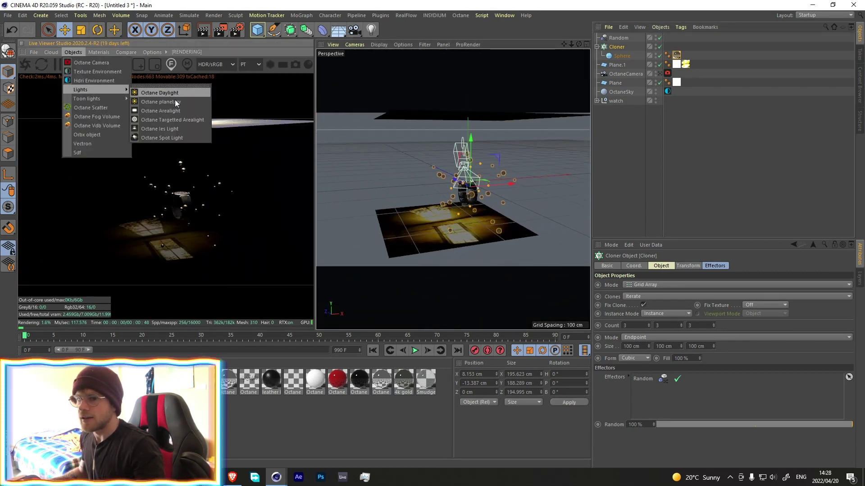
click(165, 110)
drag(450, 177, 515, 205)
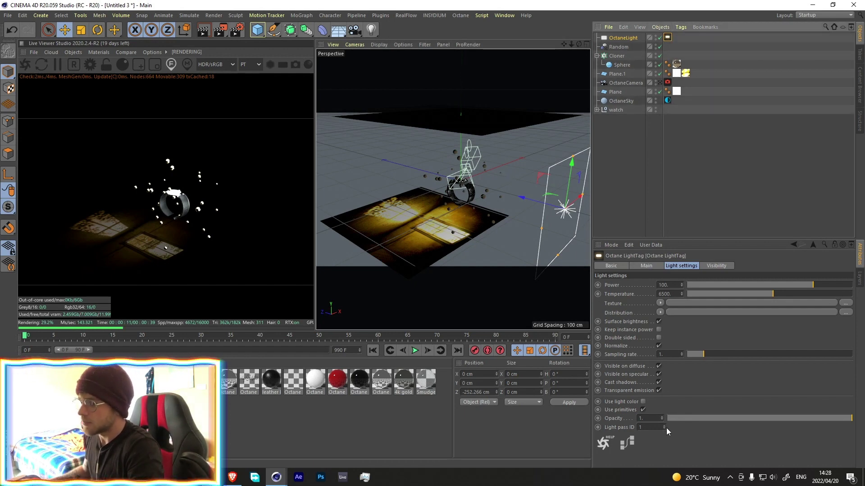
click(664, 427)
click(665, 427)
click(665, 426)
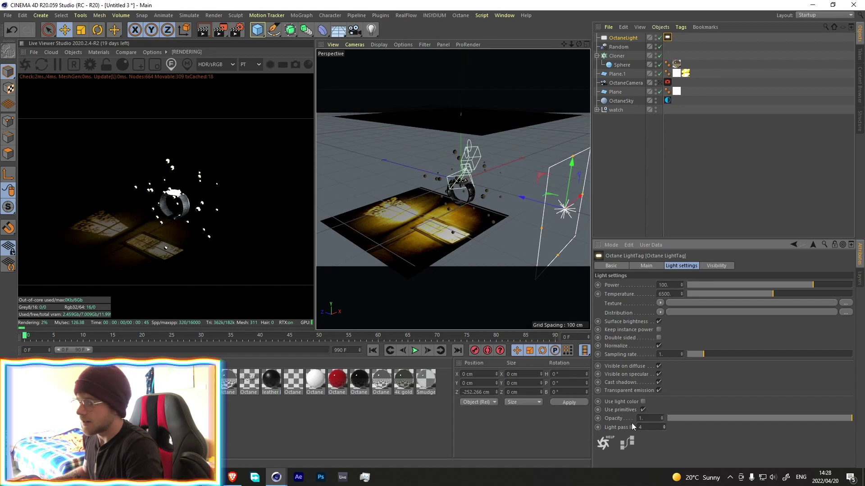
Give the Cloner an Octane object tag whose light pass mask excludes pass 4
right_click(615, 56)
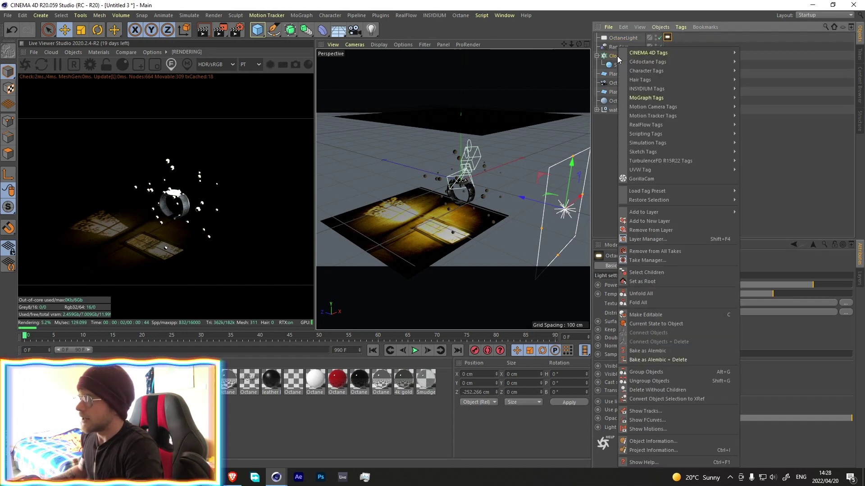
mouse_move(675, 62)
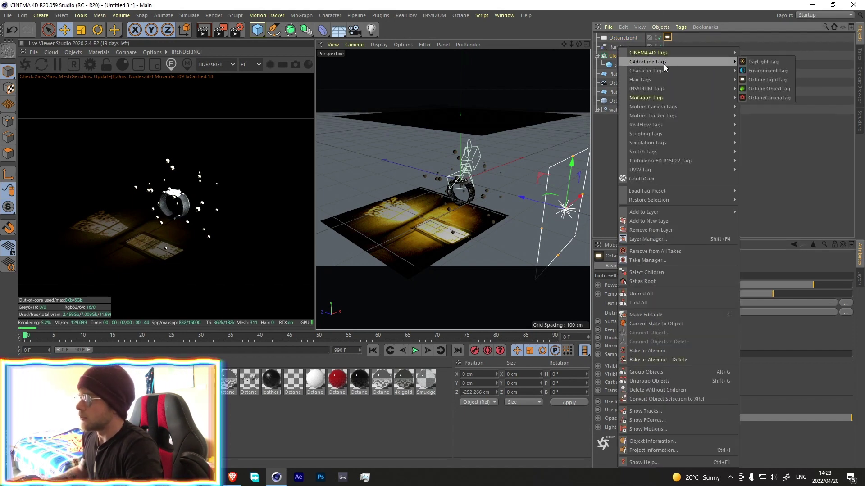
click(775, 90)
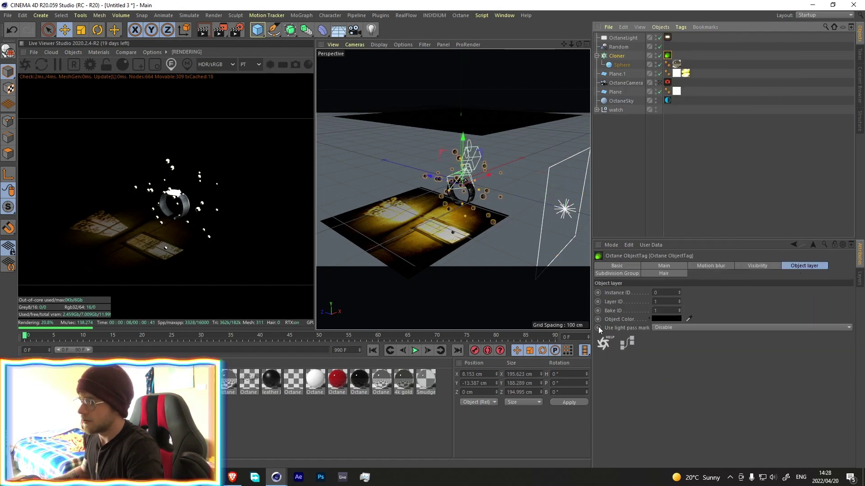
click(673, 328)
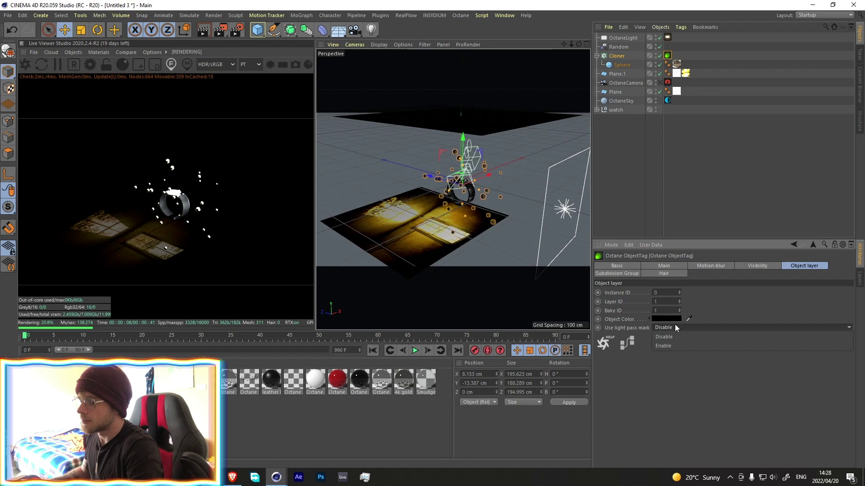
click(669, 345)
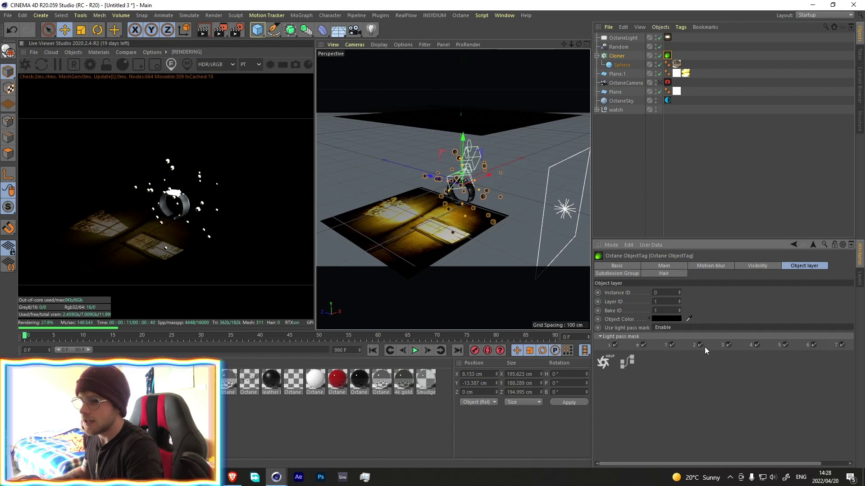
click(757, 345)
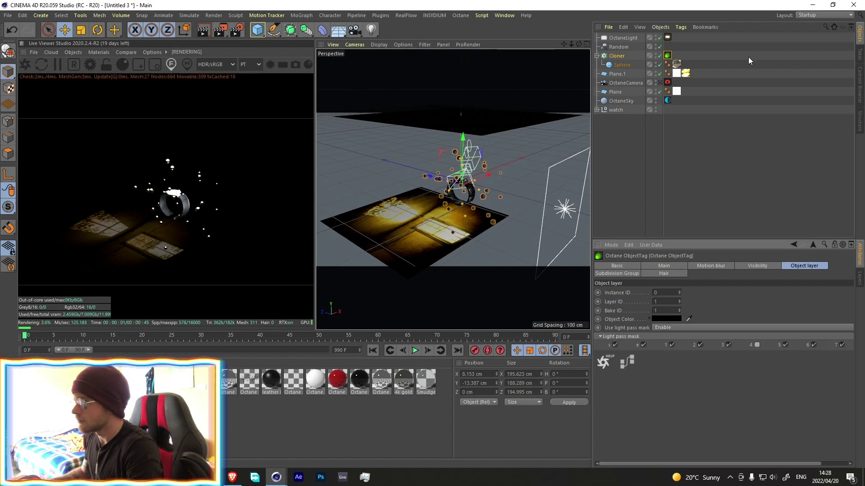
Copy the tag onto the watch, then disable the light, Random effector, cloner and sphere
drag(671, 111, 671, 111)
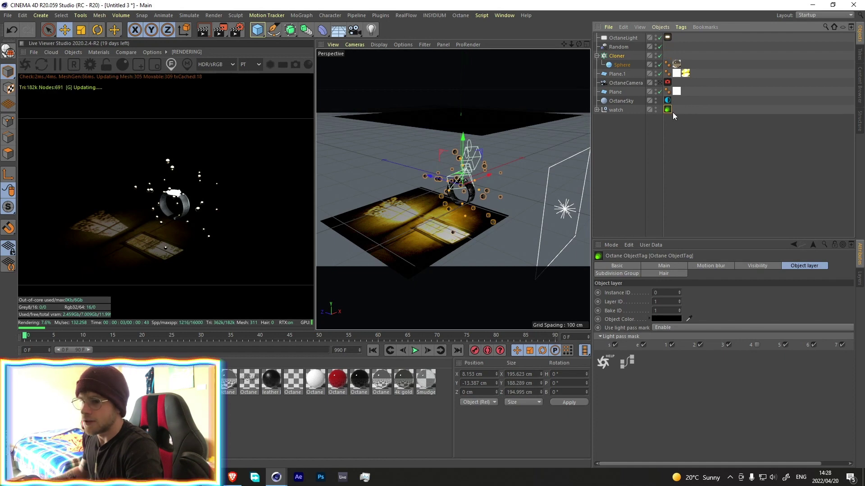
scroll(470, 180, up, 2)
scroll(469, 180, up, 3)
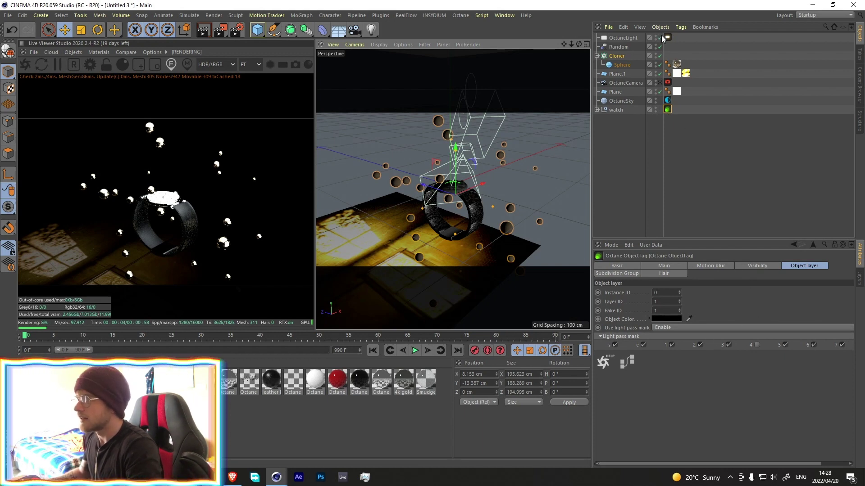
drag(660, 38, 661, 66)
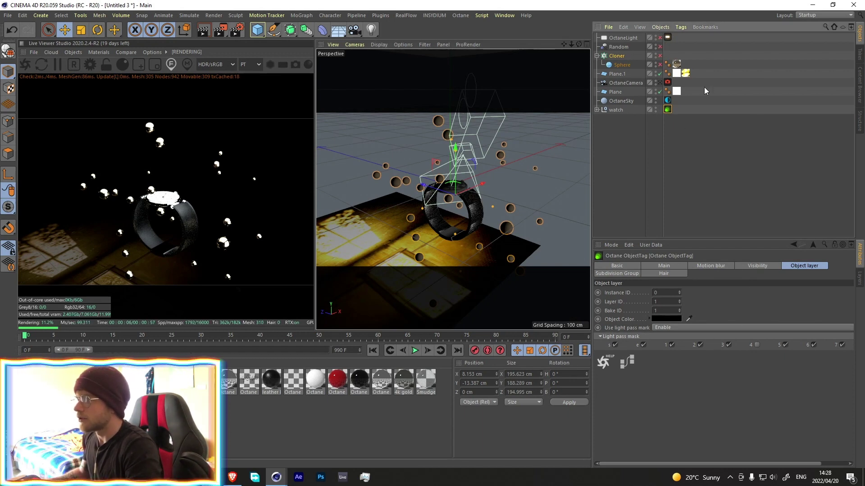
Switch the viewport back to the OctaneCamera for the close-up of the watch face
click(660, 82)
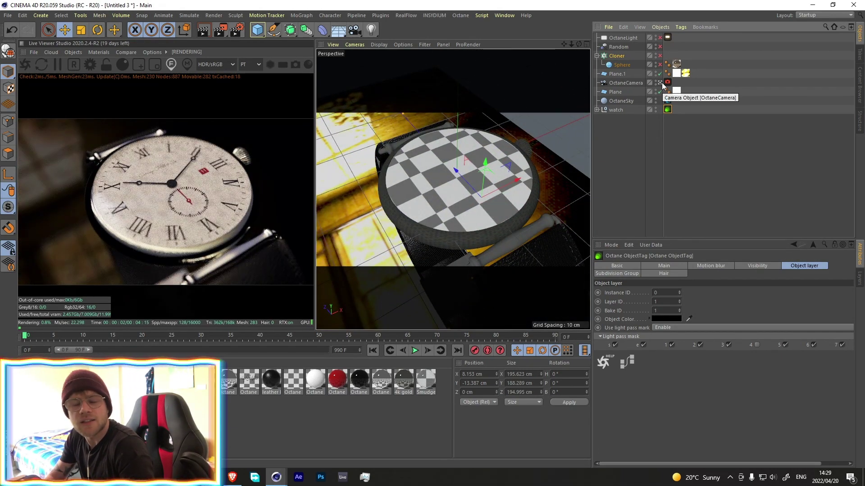